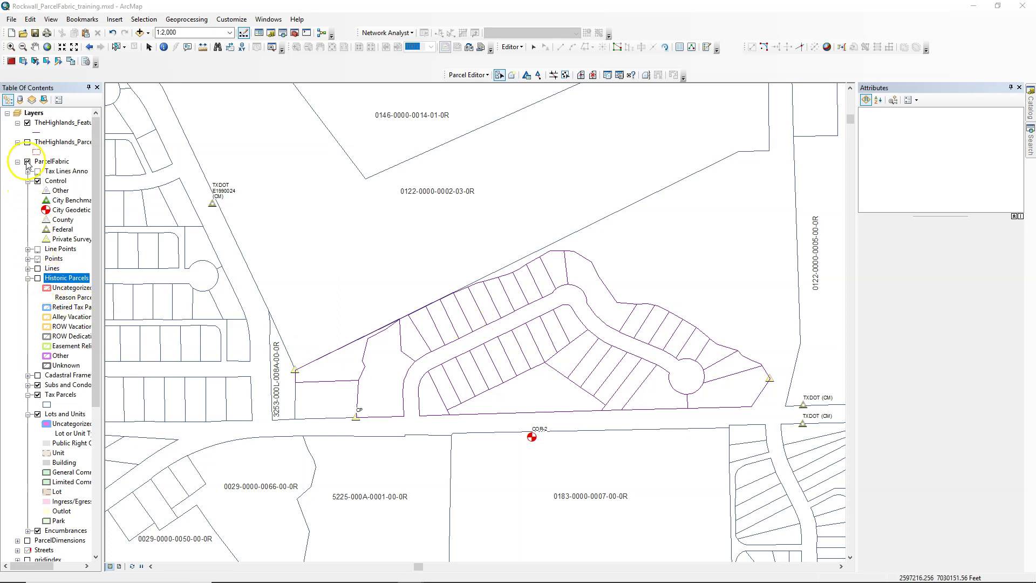
Hide the ParcelFabric layer and copy all 115 Highlands subdivision lines
{"action": "left_click", "coordinate": [28, 162]}
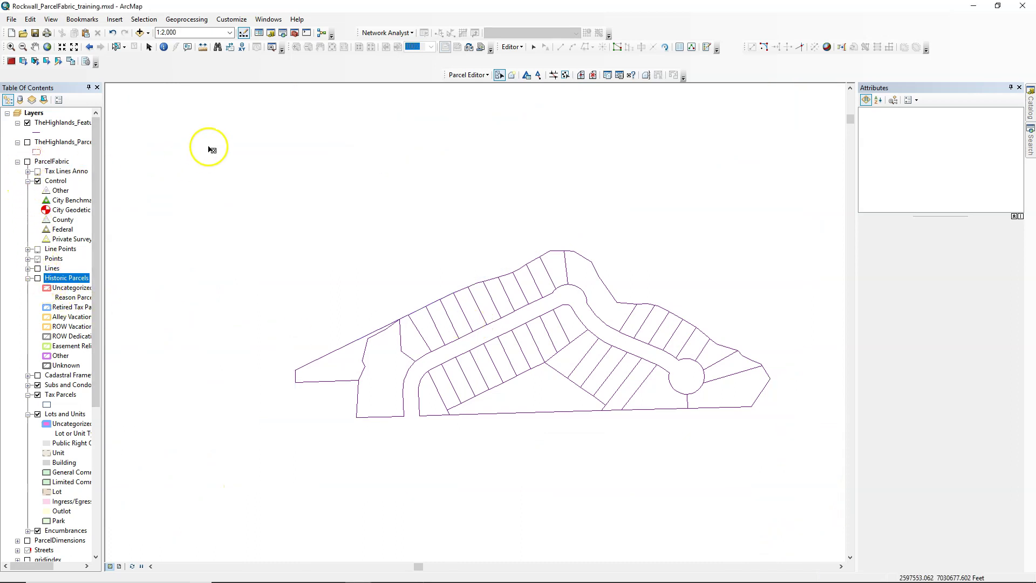
{"action": "left_click", "coordinate": [533, 47]}
{"action": "left_click_drag", "start_coordinate": [267, 177], "coordinate": [796, 455]}
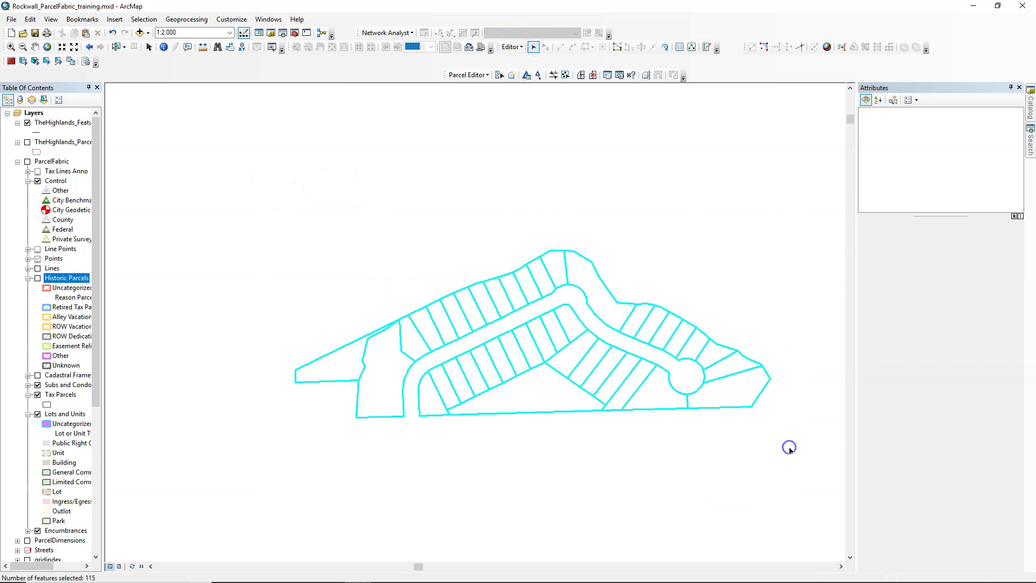
{"action": "right_click", "coordinate": [528, 360]}
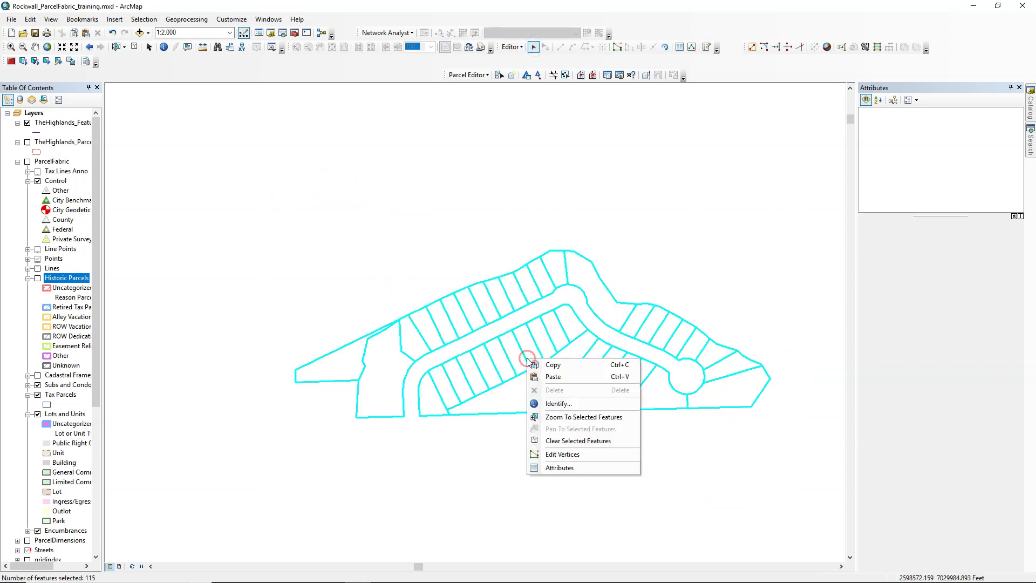
{"action": "left_click", "coordinate": [553, 365]}
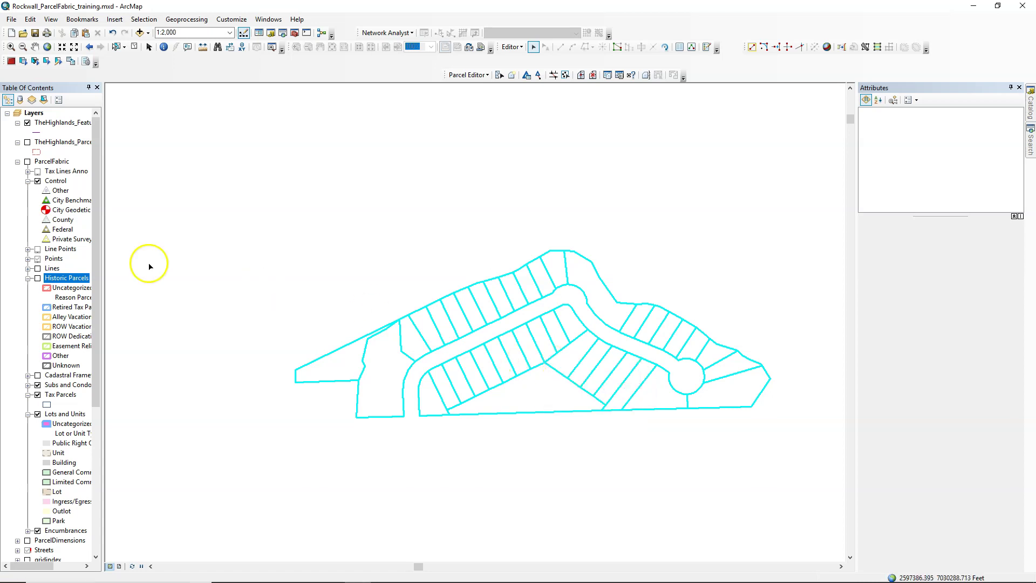
Show ParcelFabric, hide TheHighlands_FeatureToLine, and create plan 2/13/2020 09:08:44 in the Plan Directory
{"action": "left_click", "coordinate": [27, 162]}
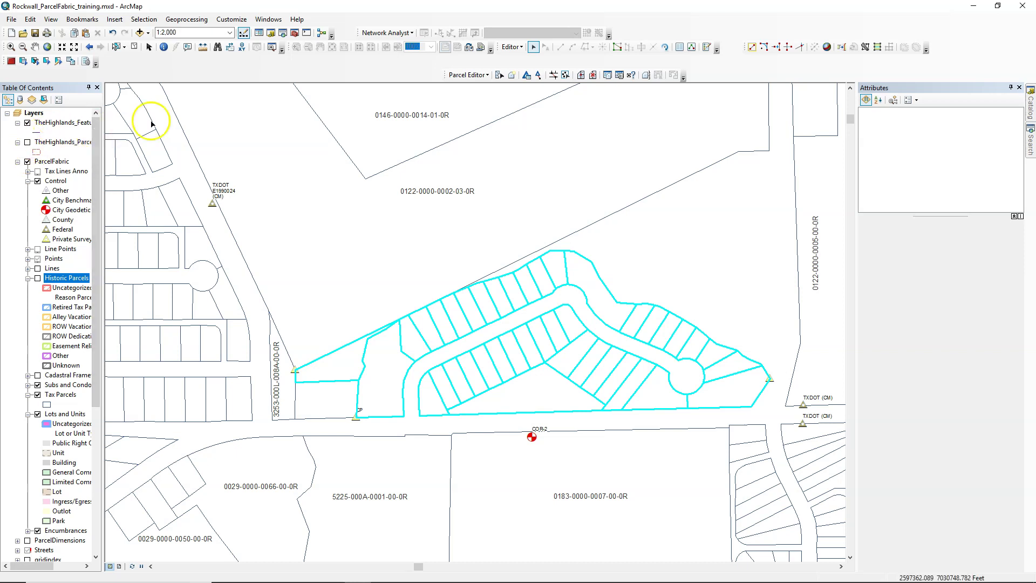
{"action": "left_click", "coordinate": [27, 123]}
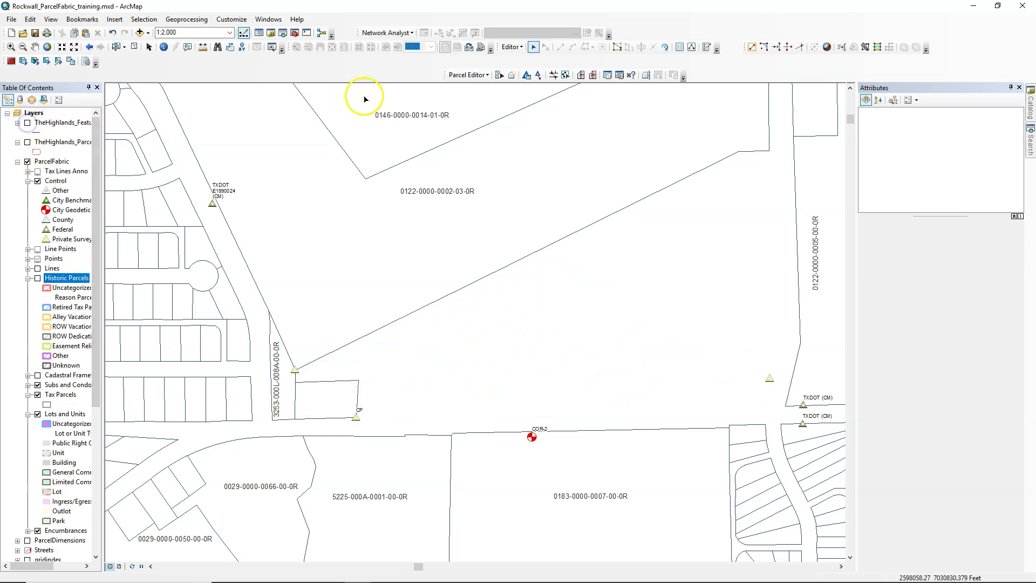
{"action": "left_click", "coordinate": [467, 74]}
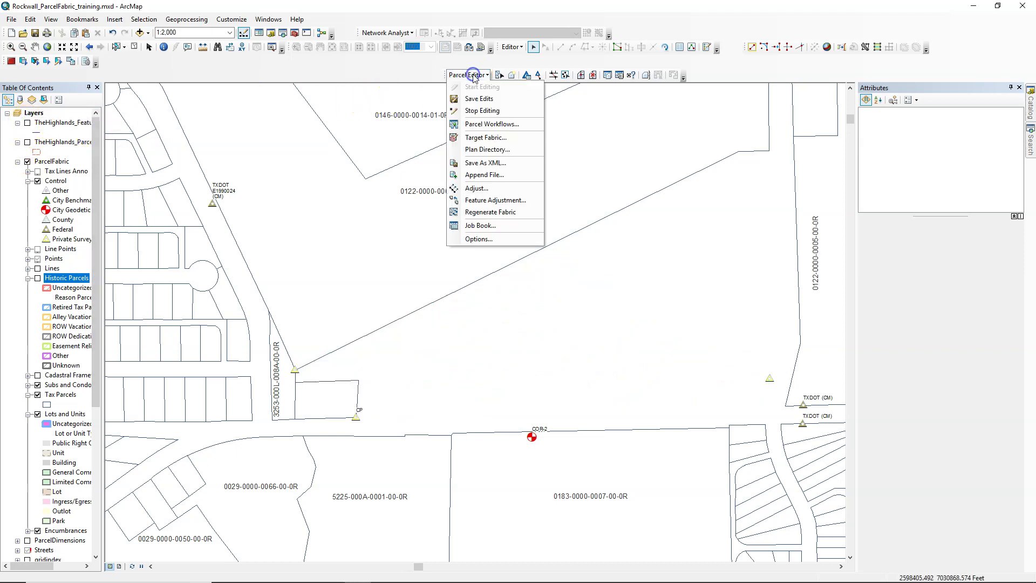
{"action": "left_click", "coordinate": [476, 150]}
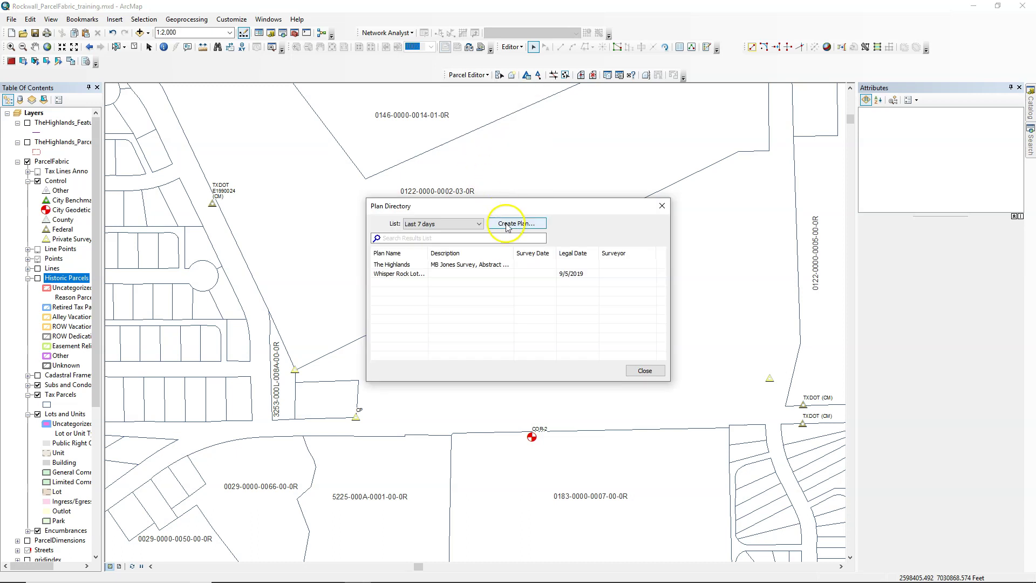
{"action": "left_click", "coordinate": [507, 223]}
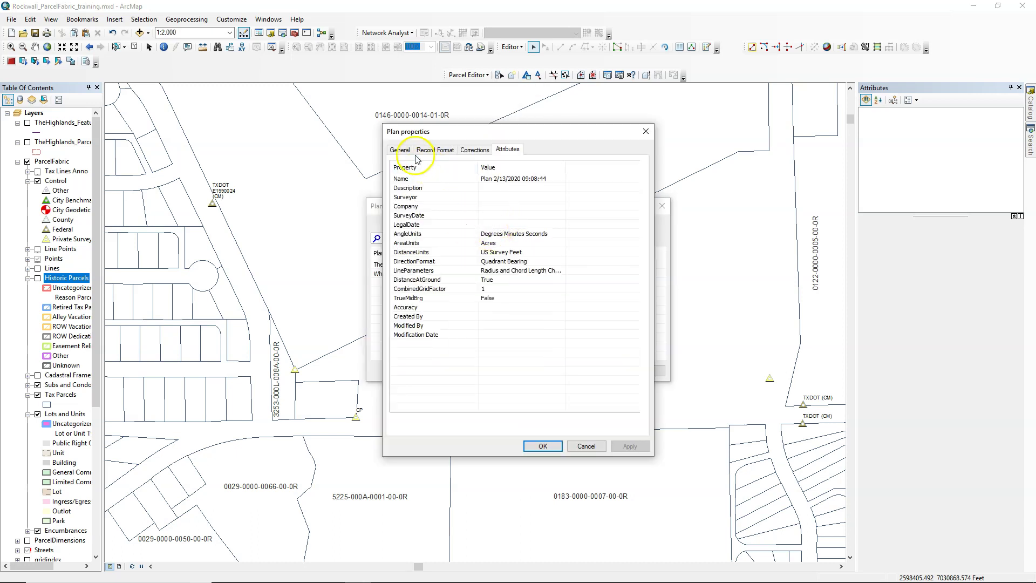
{"action": "left_click", "coordinate": [400, 149]}
{"action": "left_click", "coordinate": [542, 447]}
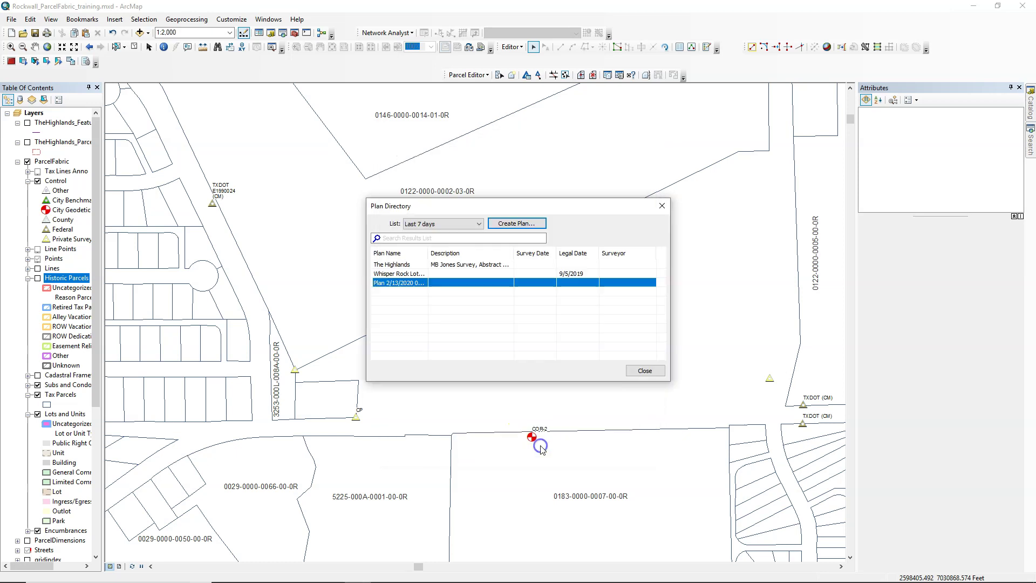
Start a New Construction under the 2/13/2020 09:08 plan and bring up its lines-grid menu
{"action": "right_click", "coordinate": [392, 286]}
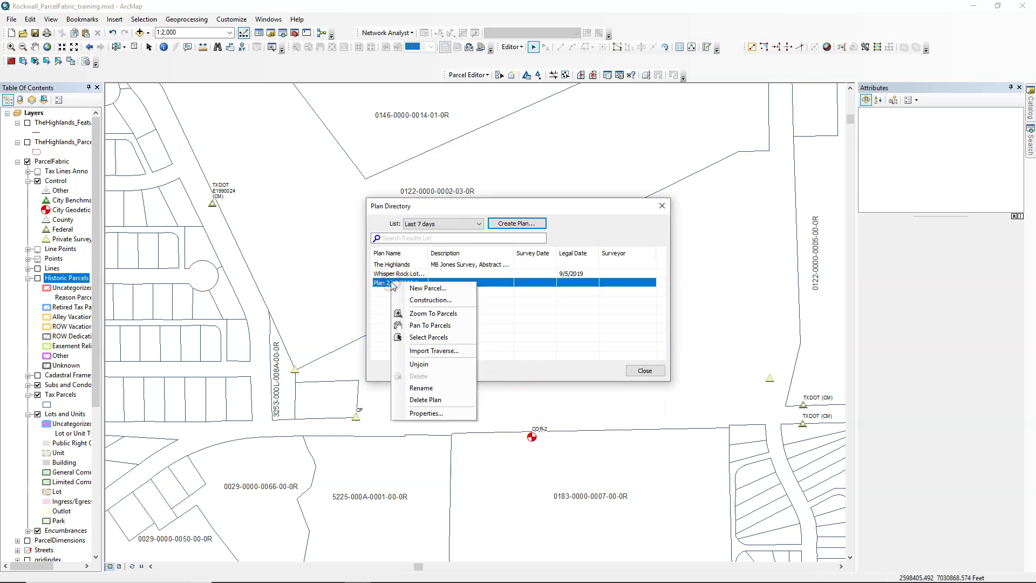
{"action": "left_click", "coordinate": [420, 301]}
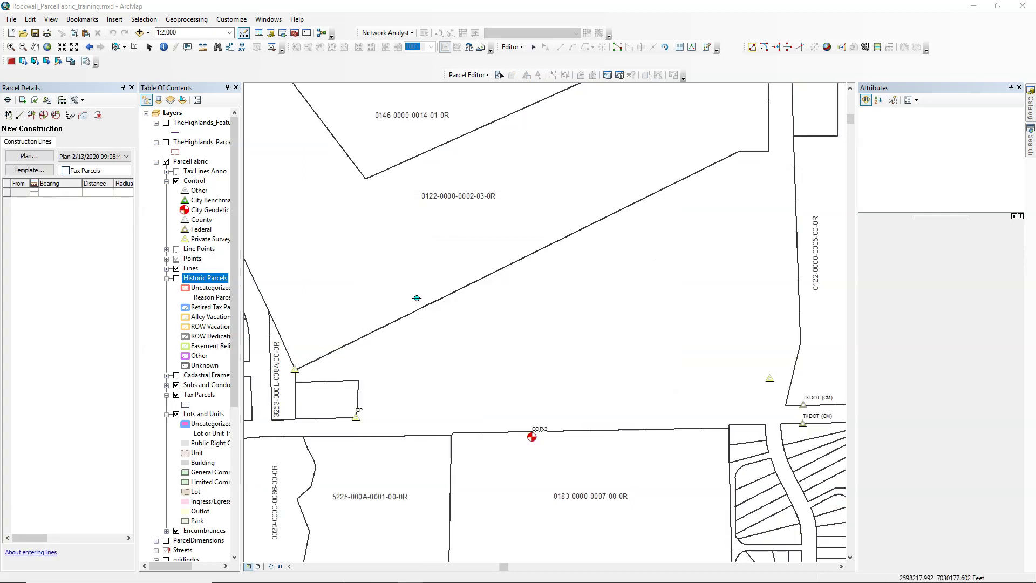
{"action": "right_click", "coordinate": [60, 277]}
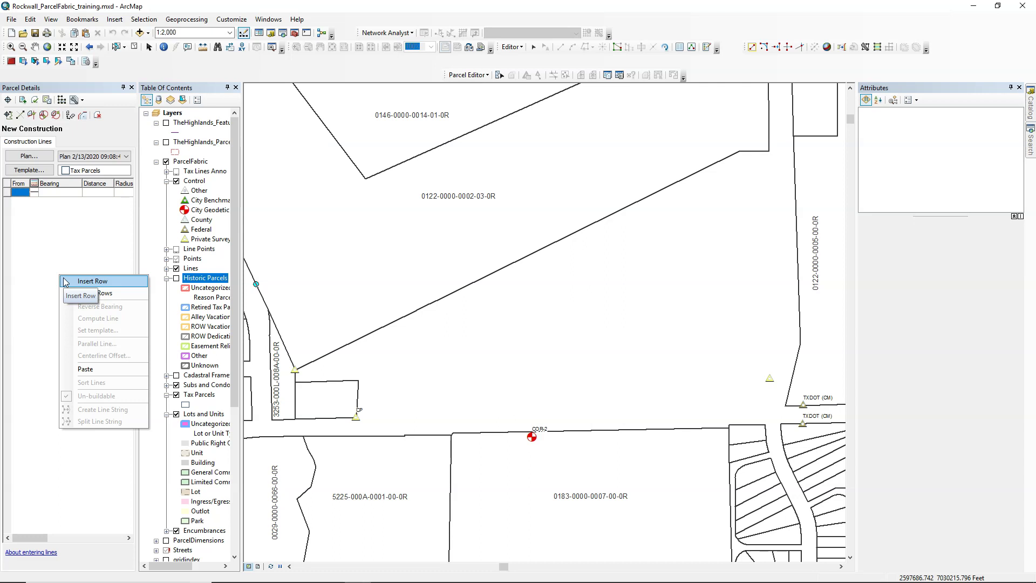
{"action": "left_click", "coordinate": [50, 254]}
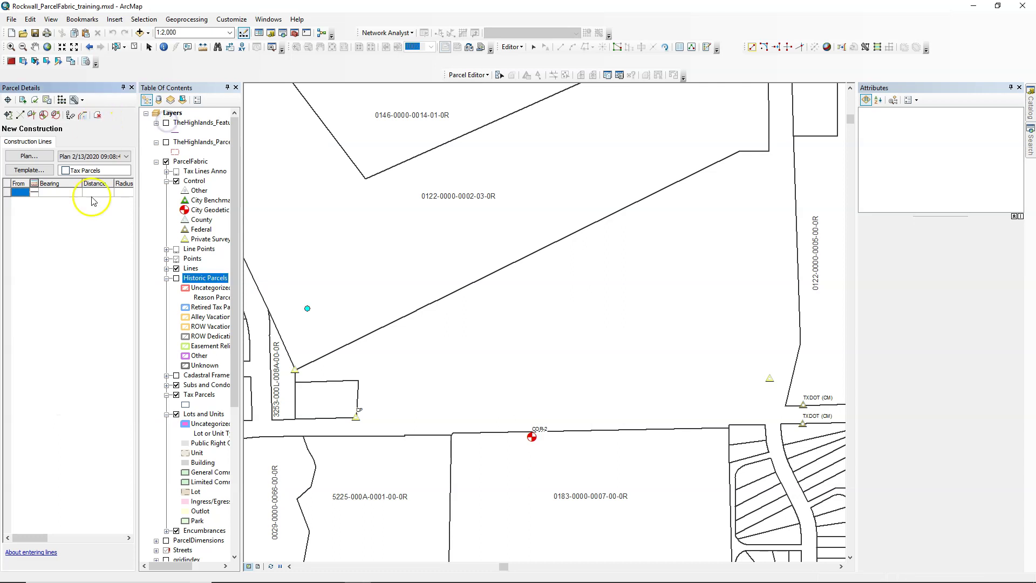
{"action": "right_click", "coordinate": [63, 277]}
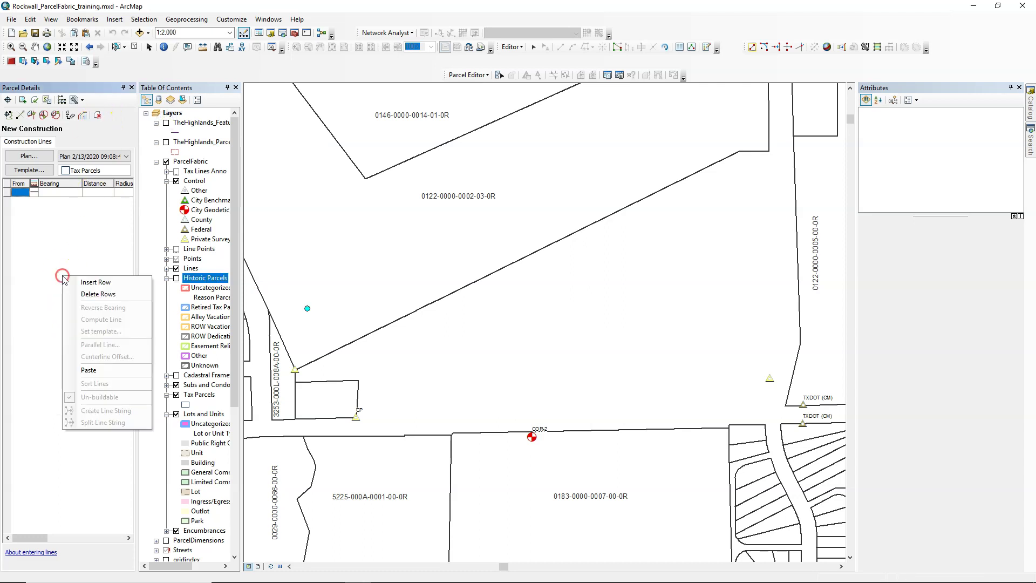
Paste the copied lines into the construction using Standard Boundary and 0.033 ft tolerance
{"action": "left_click", "coordinate": [88, 370]}
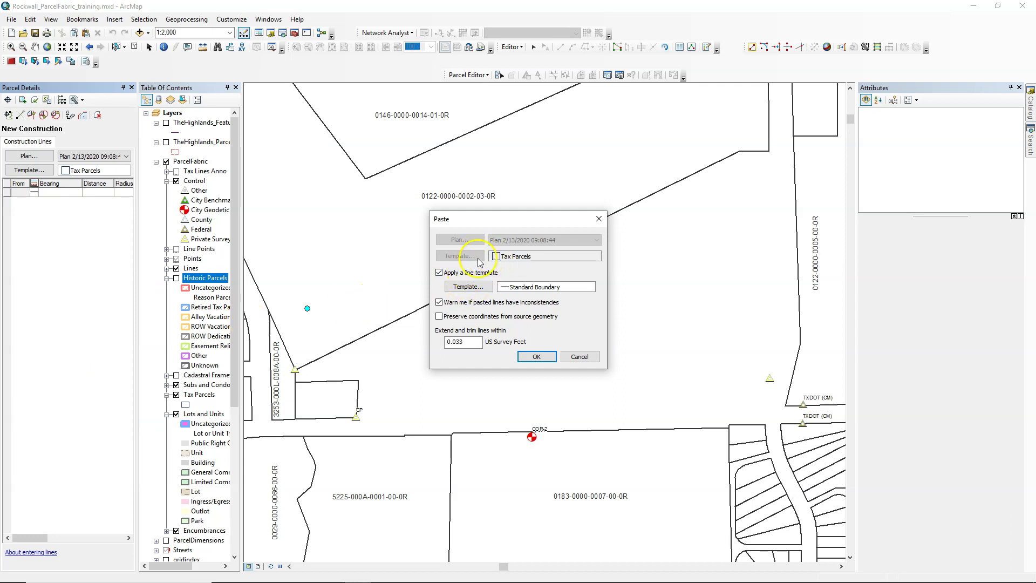
{"action": "left_click", "coordinate": [536, 357]}
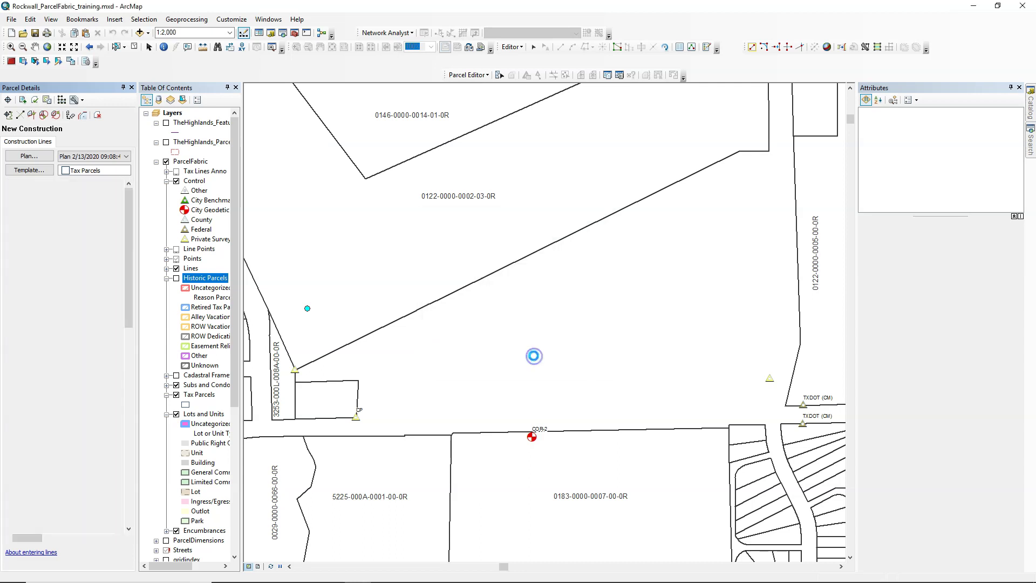
{"action": "left_click", "coordinate": [423, 269]}
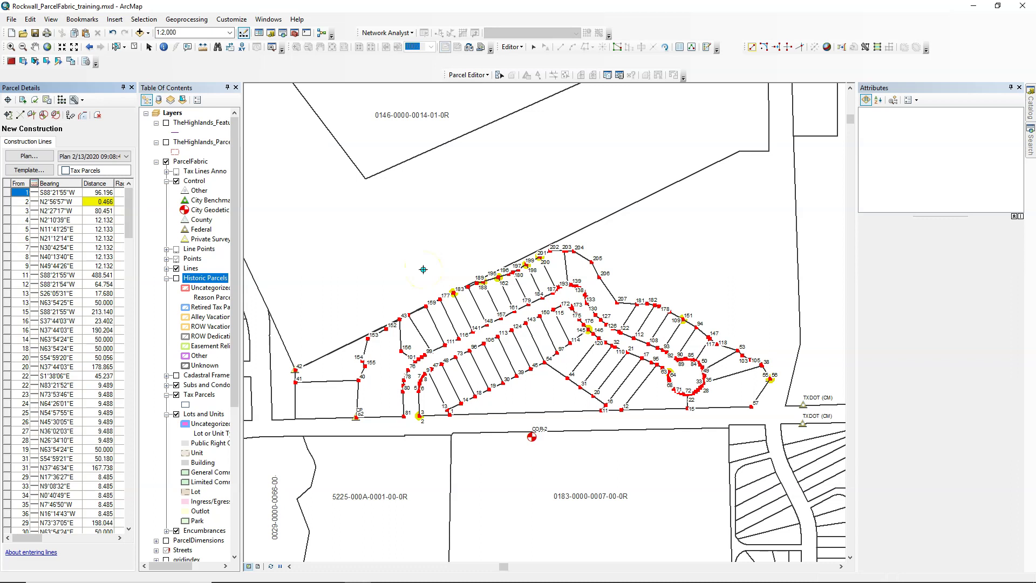
Change the construction's parcel template from Tax Parcels to Lot under Lots and Units
{"action": "left_click", "coordinate": [258, 368]}
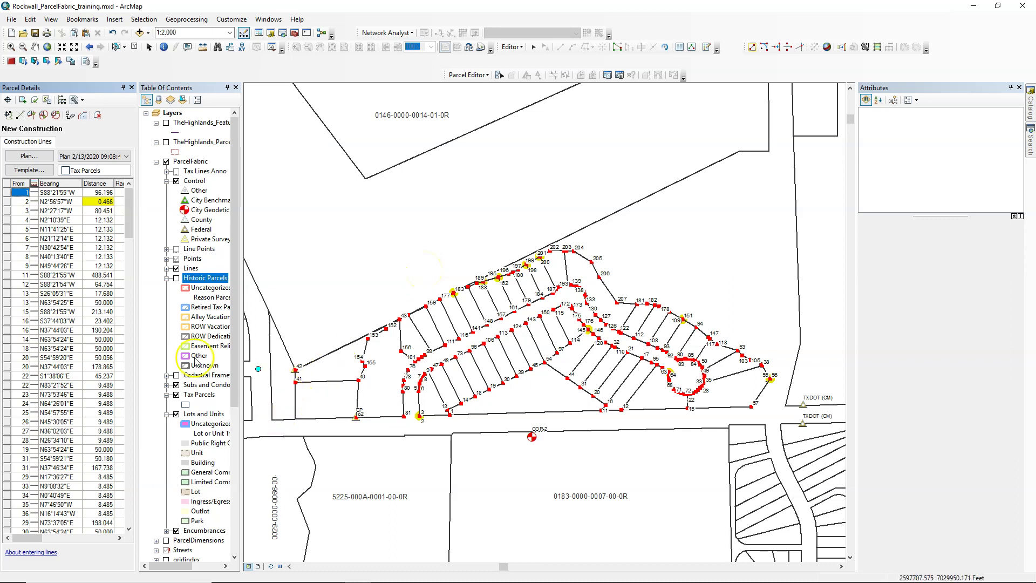
{"action": "left_click", "coordinate": [35, 170]}
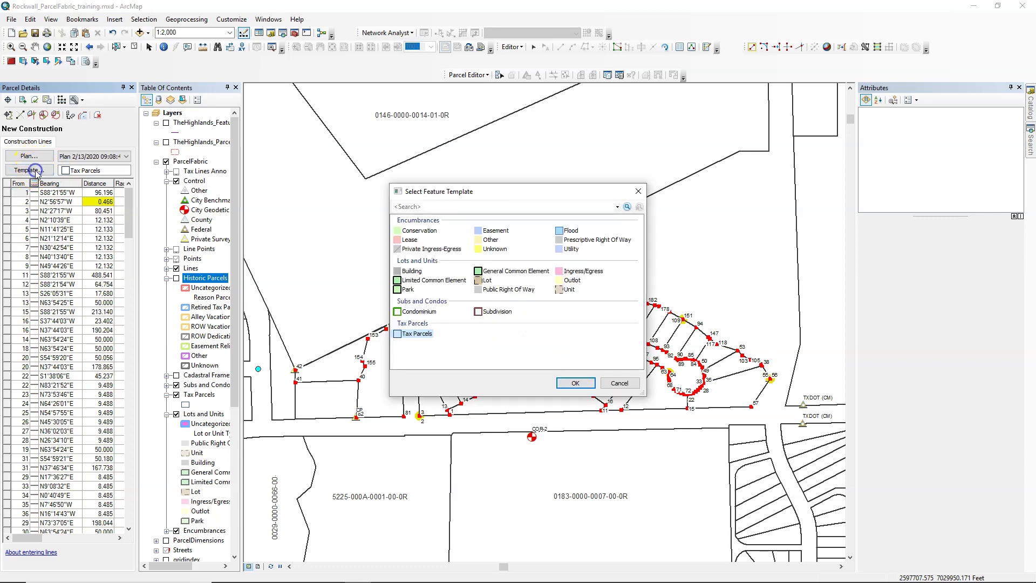
{"action": "left_click", "coordinate": [486, 280]}
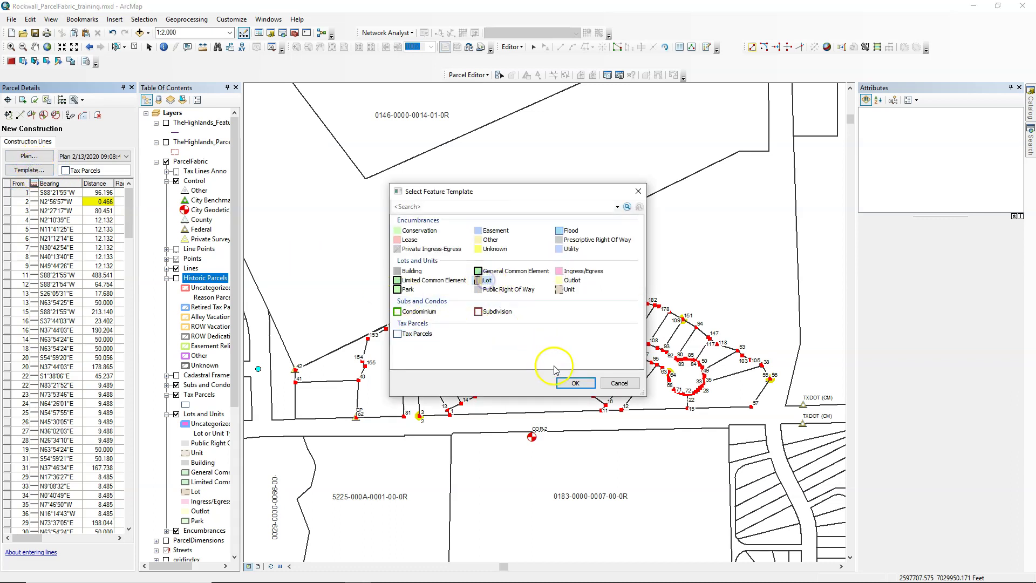
{"action": "left_click", "coordinate": [572, 384]}
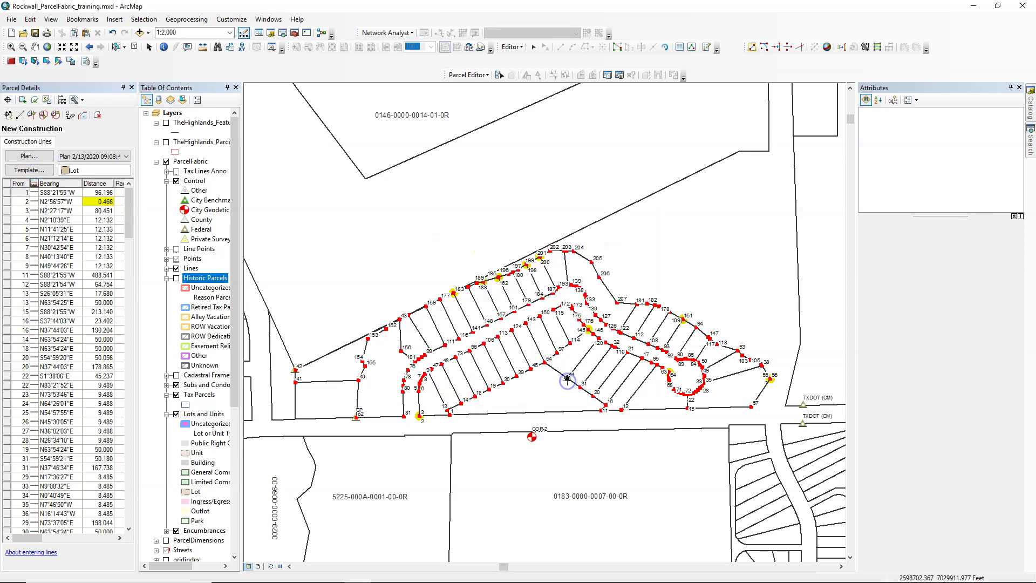
Build the construction lines into lot parcels, keeping existing parcels current
{"action": "left_click", "coordinate": [47, 100]}
{"action": "left_click", "coordinate": [97, 187]}
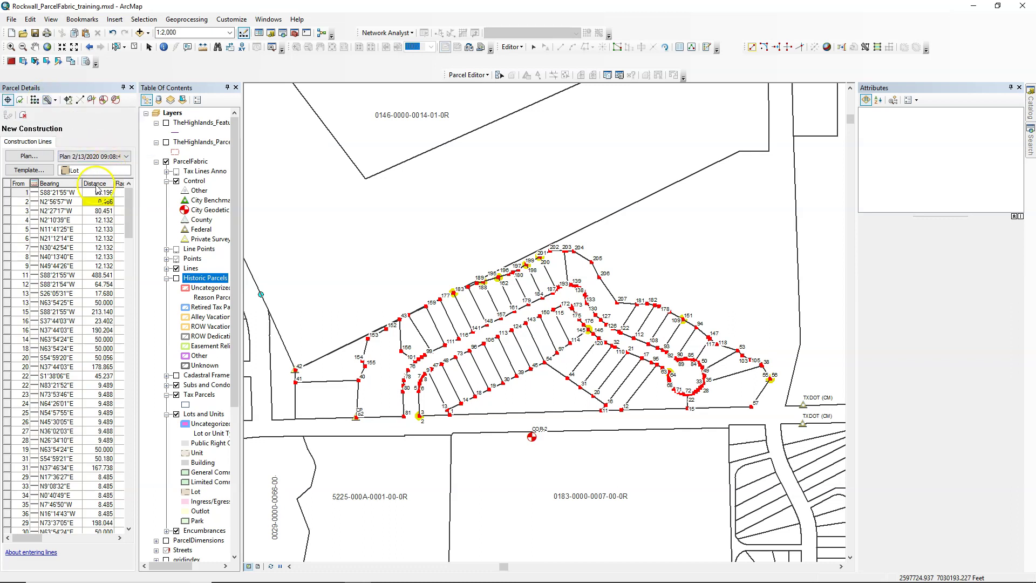
{"action": "left_click", "coordinate": [56, 100]}
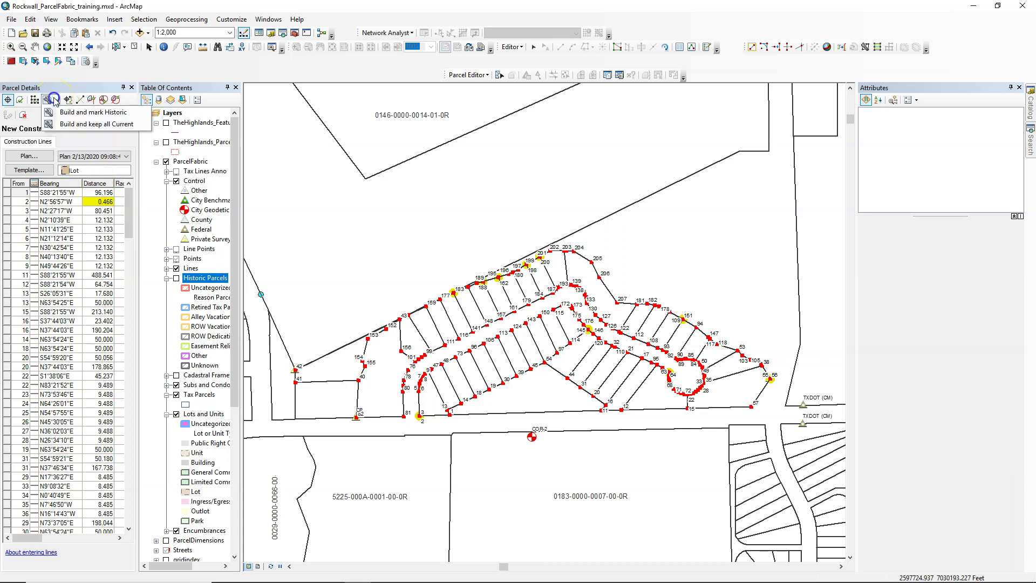
{"action": "left_click", "coordinate": [70, 125]}
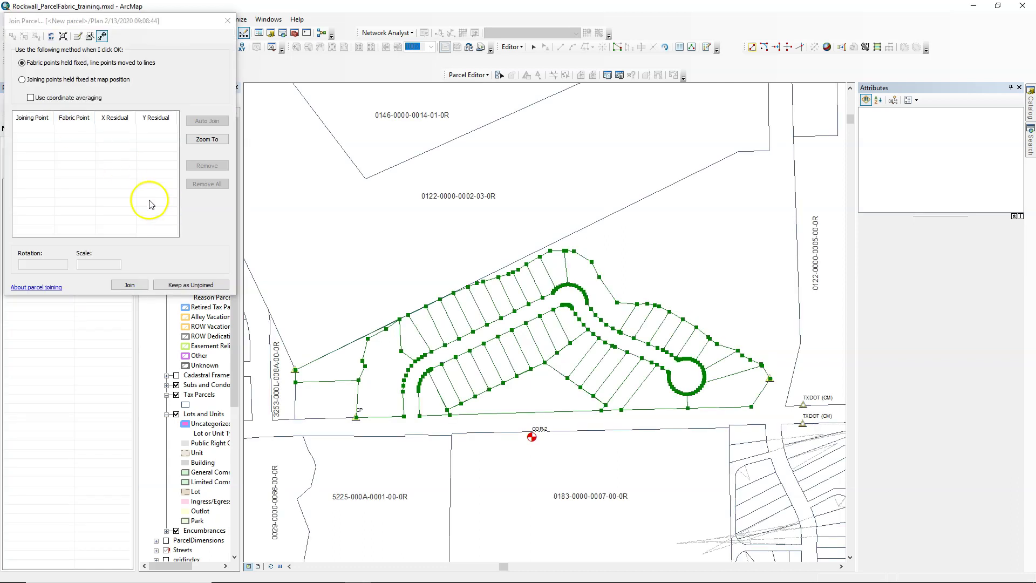
With Create Join Link, link joining point 42 to fabric point 41087
{"action": "left_click", "coordinate": [90, 36]}
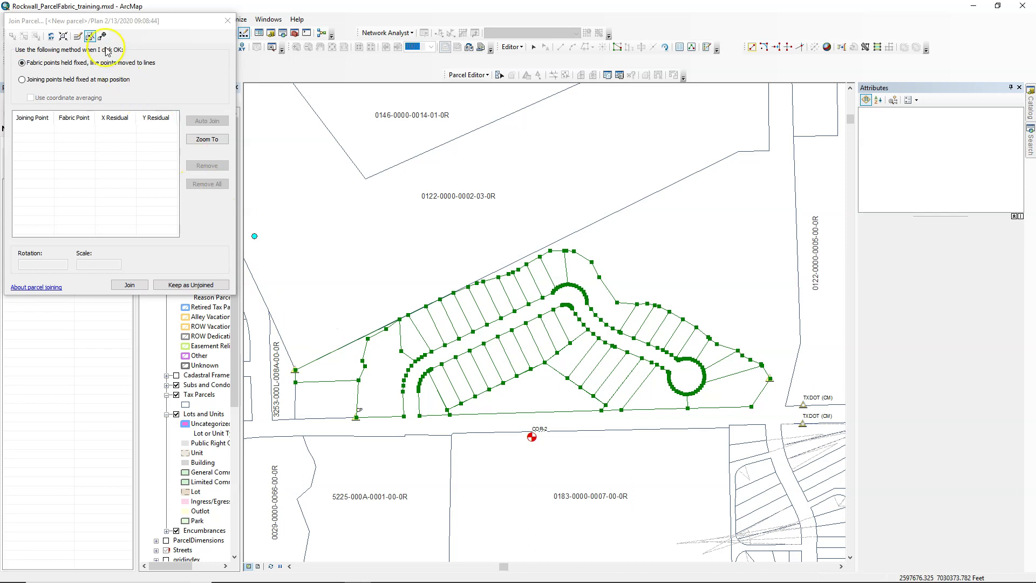
{"action": "left_click", "coordinate": [89, 36]}
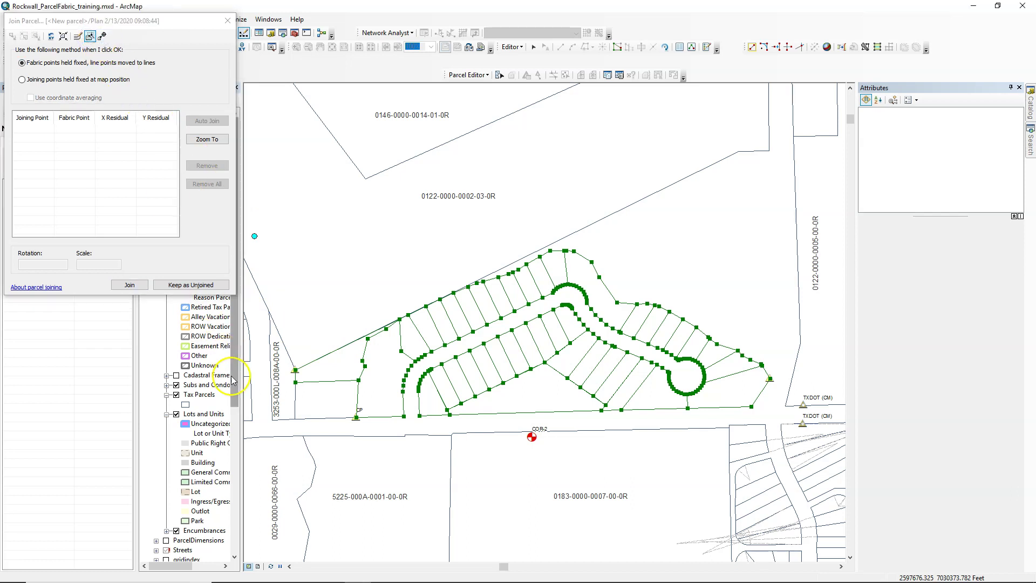
{"action": "left_click", "coordinate": [305, 376]}
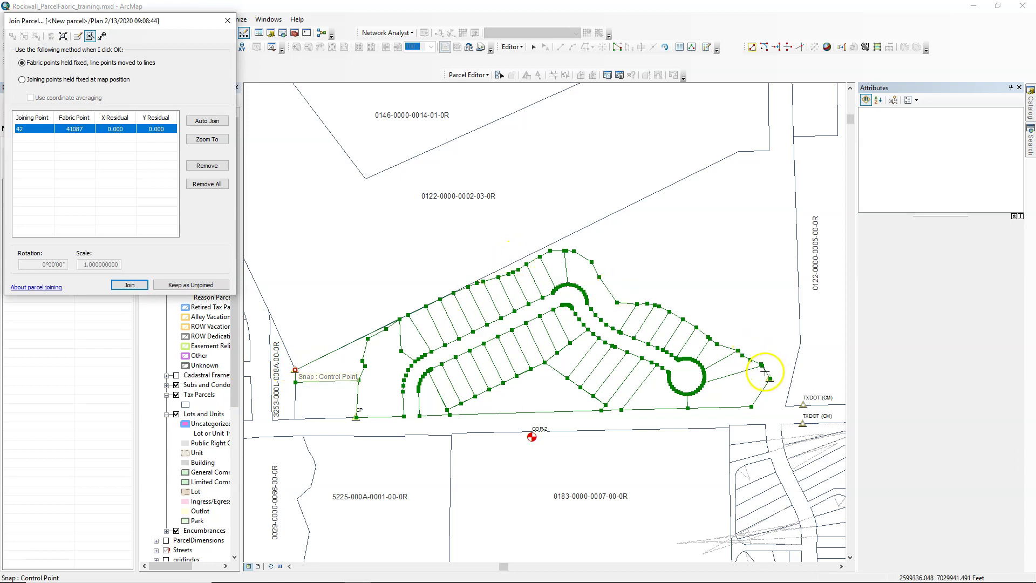
{"action": "left_click", "coordinate": [777, 384]}
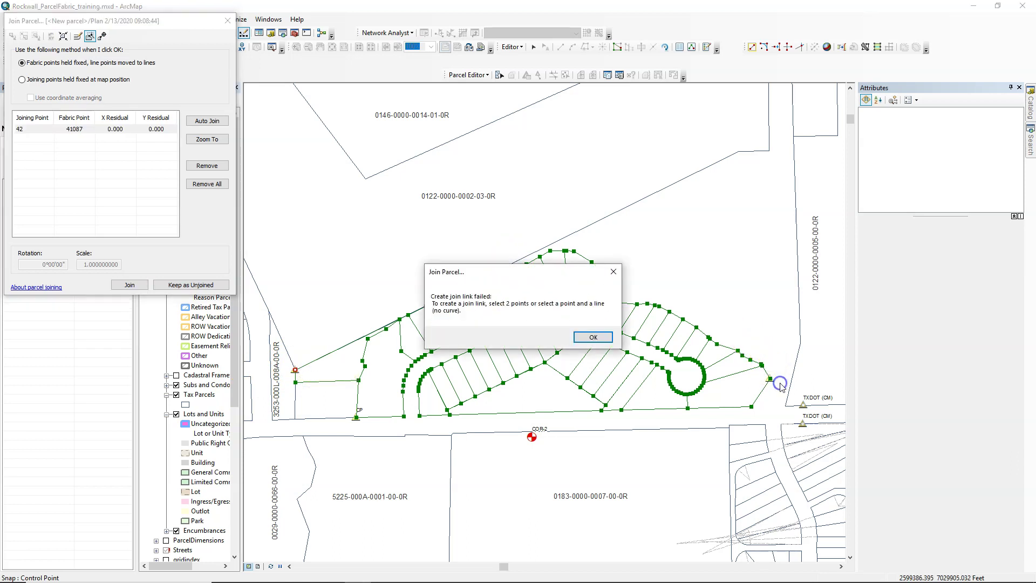
Zoom in on the eastern corner and link joining point 56 to fabric point 91
{"action": "left_click", "coordinate": [582, 338]}
{"action": "left_click", "coordinate": [767, 374]}
{"action": "scroll", "coordinate": [767, 374], "scroll_direction": "up", "scroll_amount": 8}
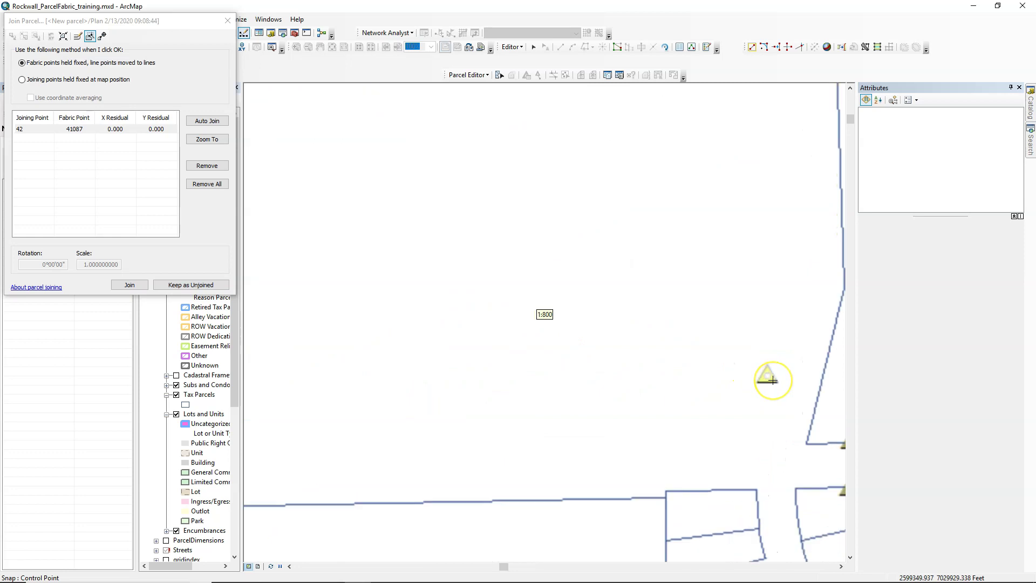
{"action": "scroll", "coordinate": [773, 379], "scroll_direction": "up", "scroll_amount": 2}
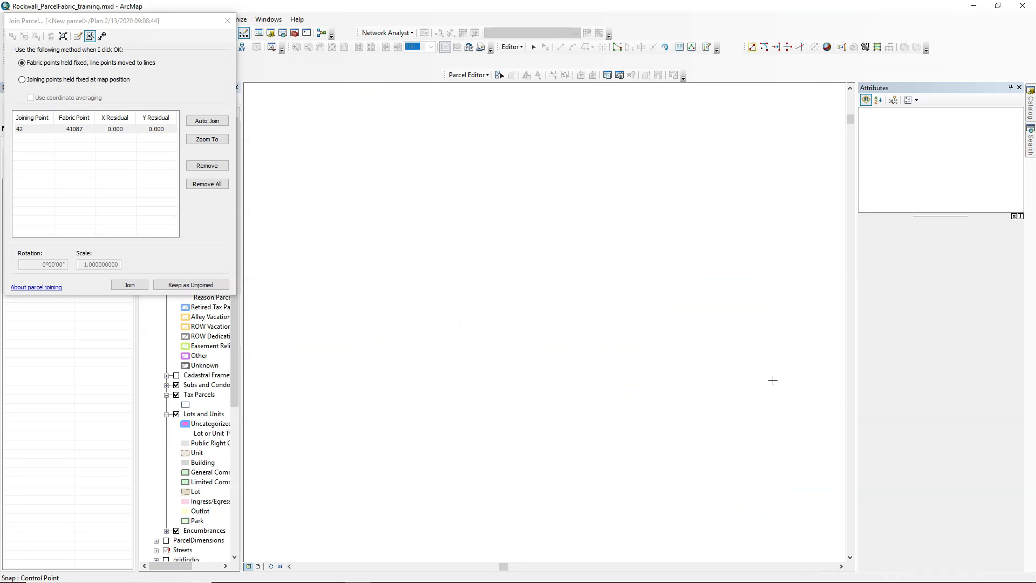
{"action": "scroll", "coordinate": [729, 355], "scroll_direction": "up", "scroll_amount": 7}
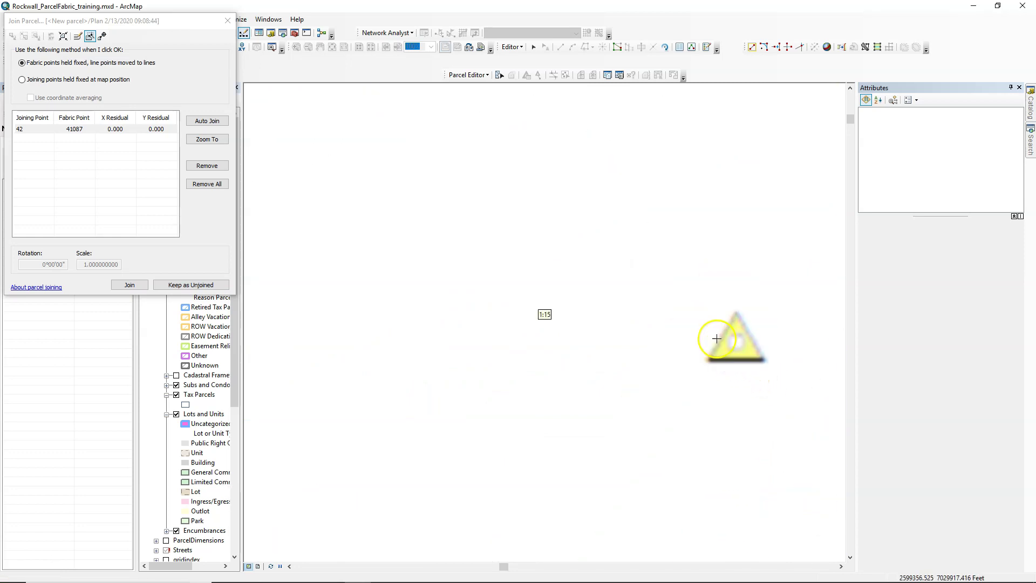
{"action": "scroll", "coordinate": [733, 342], "scroll_direction": "up", "scroll_amount": 6}
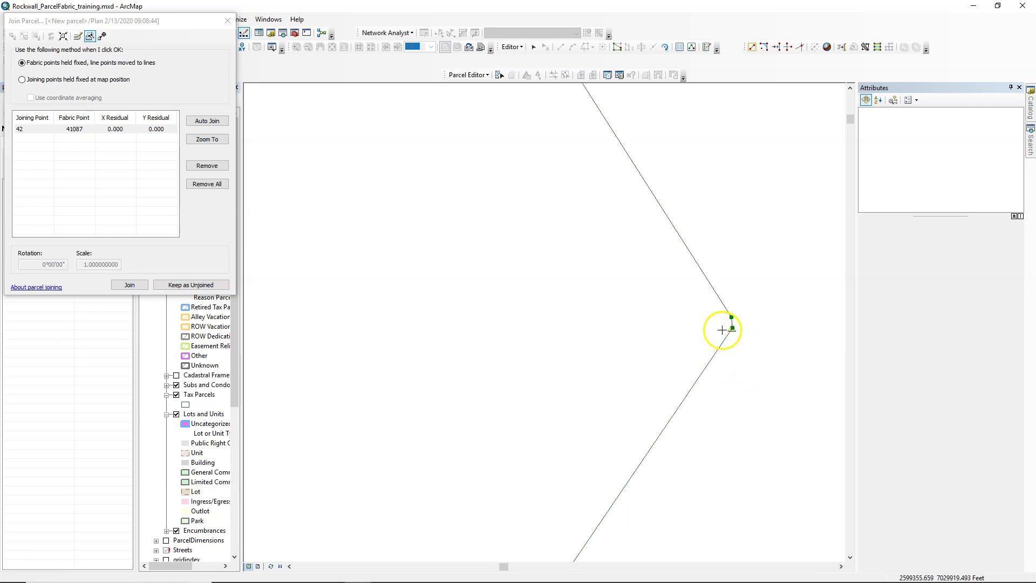
{"action": "left_click", "coordinate": [741, 335]}
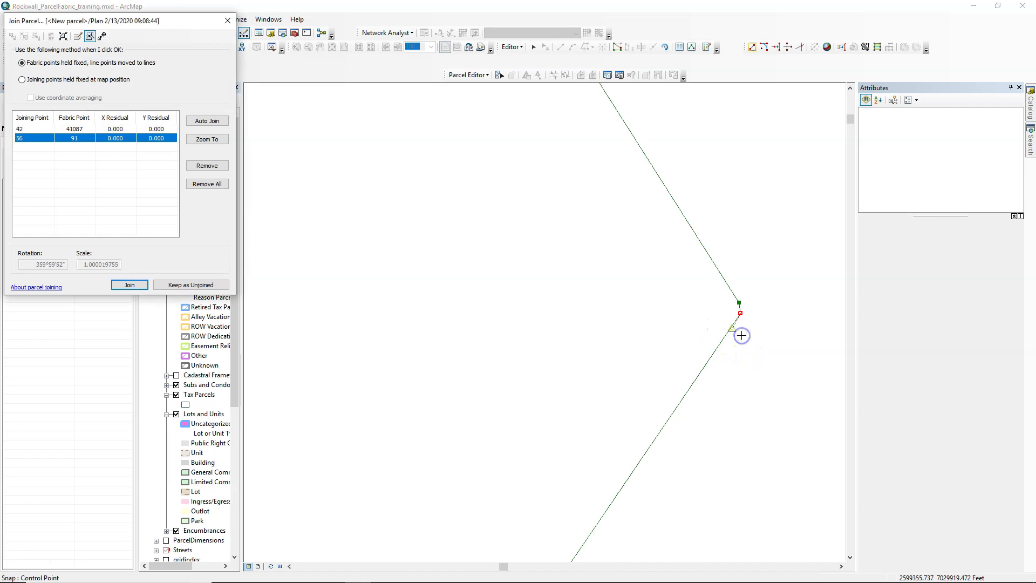
{"action": "scroll", "coordinate": [724, 340], "scroll_direction": "down", "scroll_amount": 4}
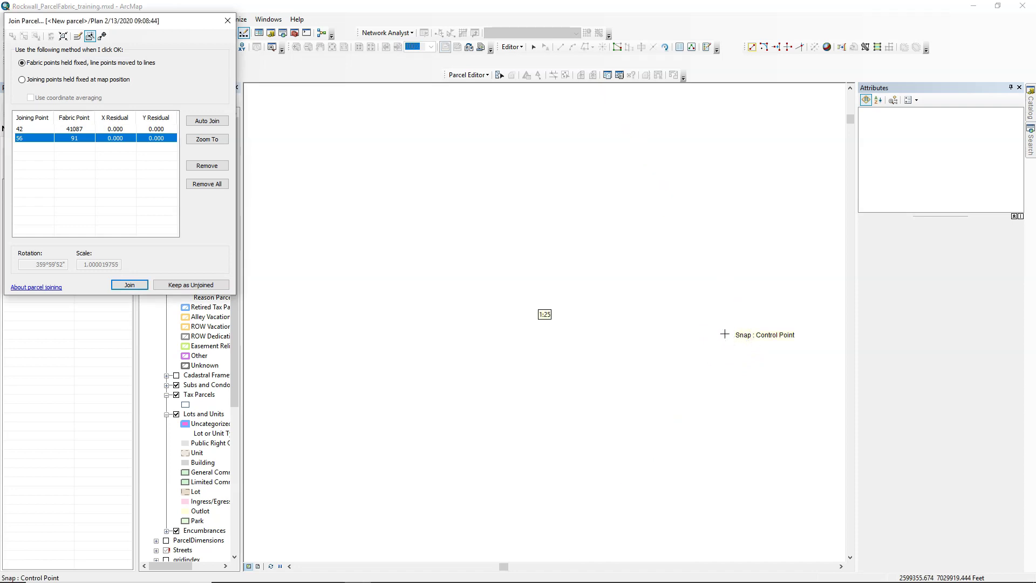
{"action": "scroll", "coordinate": [726, 326], "scroll_direction": "down", "scroll_amount": 2}
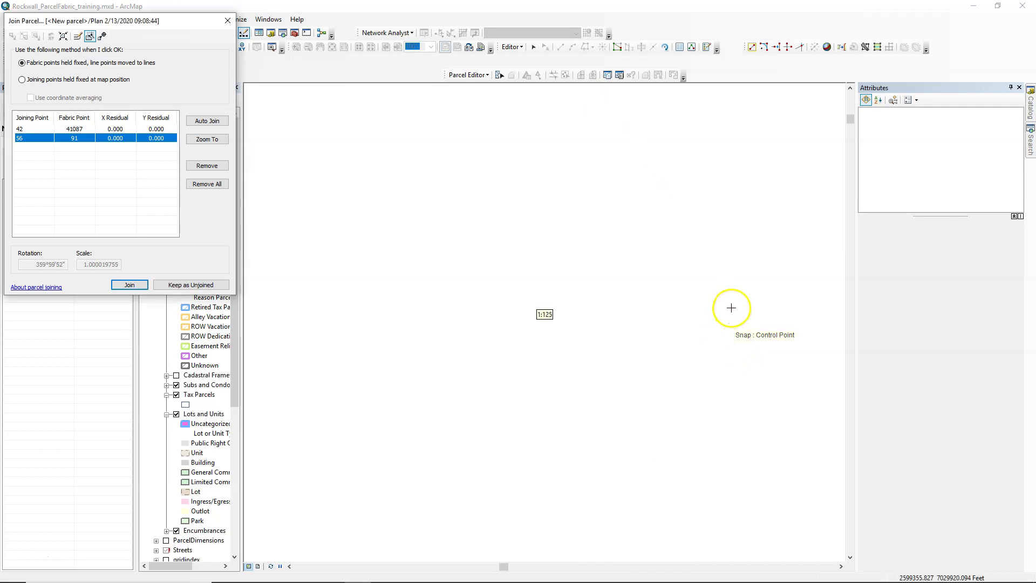
{"action": "scroll", "coordinate": [735, 304], "scroll_direction": "down", "scroll_amount": 1}
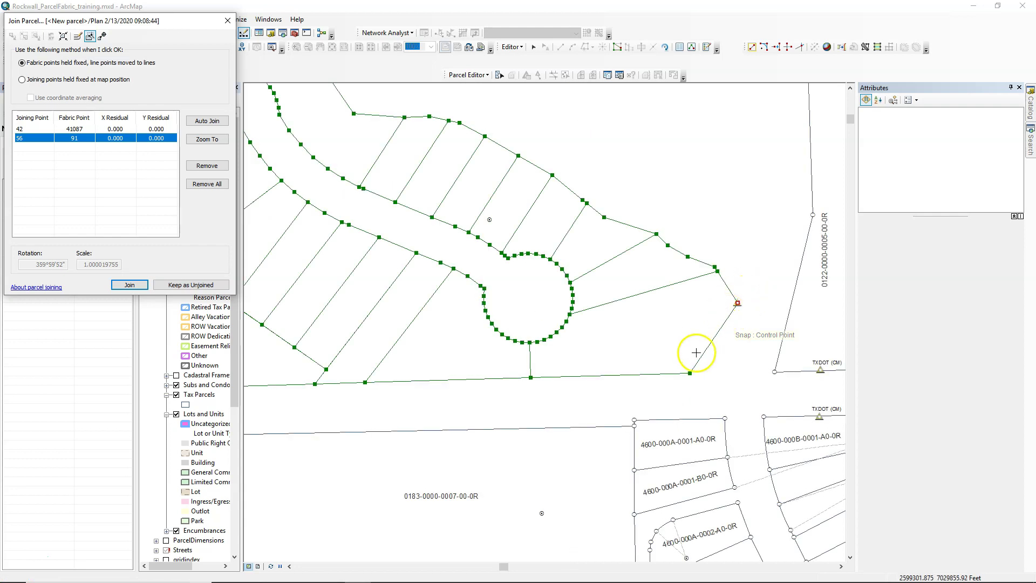
Try join links at the southeast corner and southern boundary, dismissing the failure messages
{"action": "left_click", "coordinate": [705, 380]}
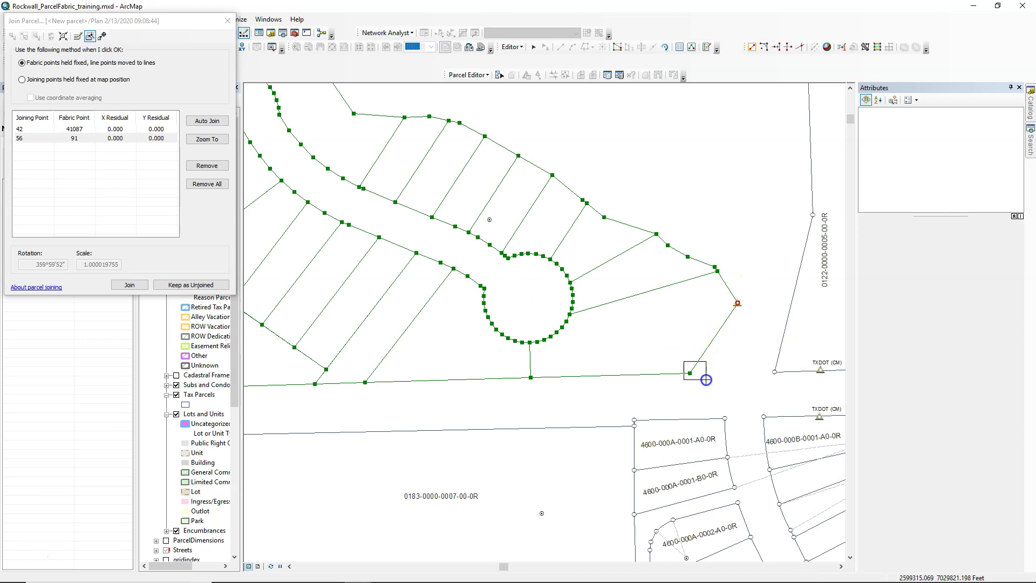
{"action": "left_click", "coordinate": [593, 336]}
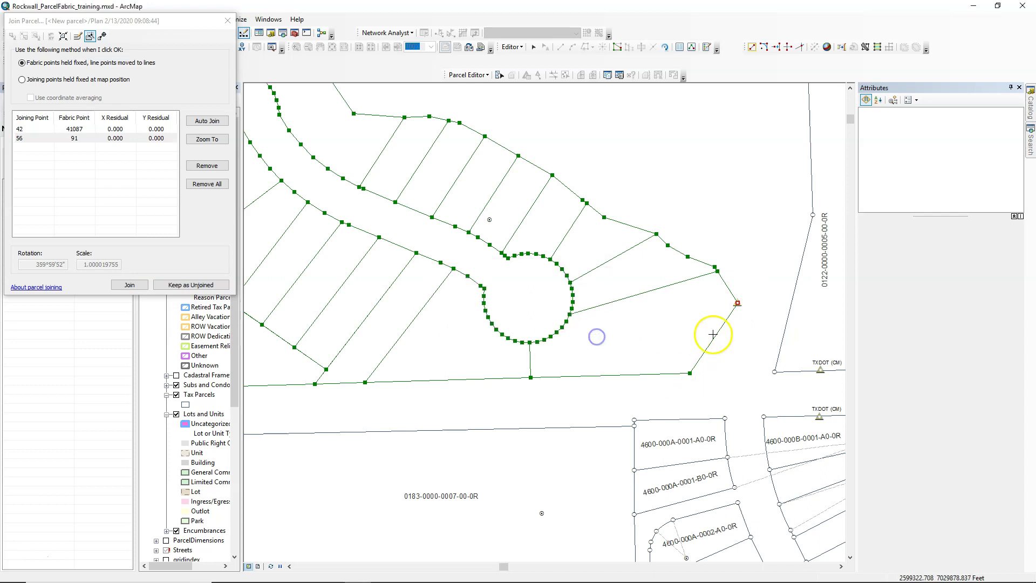
{"action": "scroll", "coordinate": [721, 338], "scroll_direction": "down", "scroll_amount": 1}
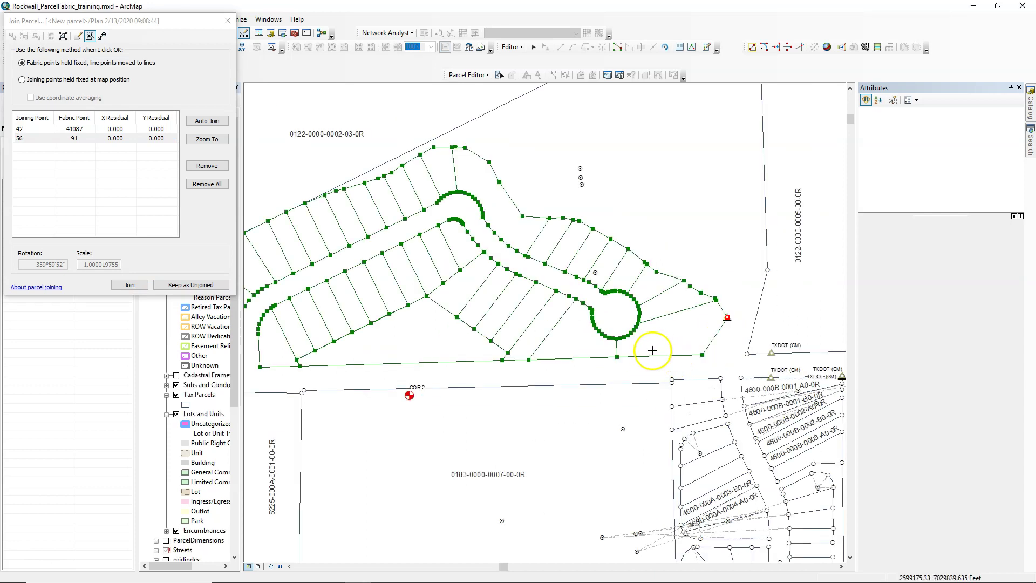
{"action": "left_click", "coordinate": [508, 364]}
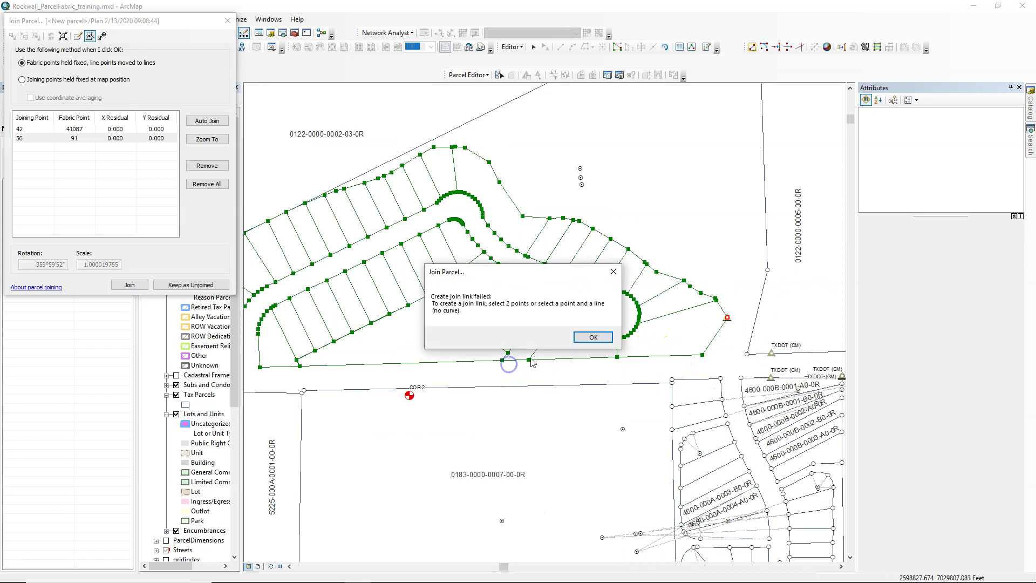
{"action": "left_click", "coordinate": [593, 336]}
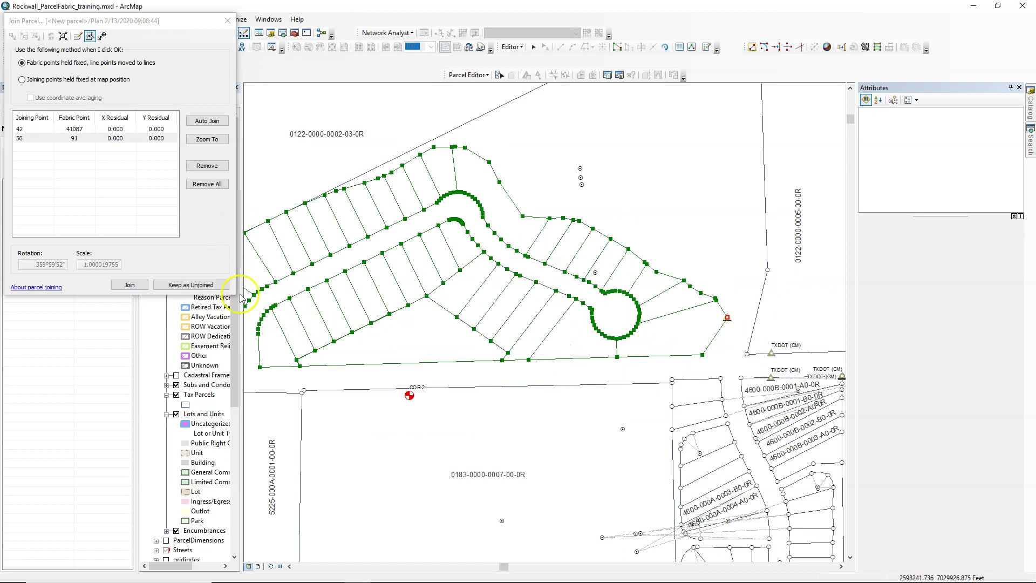
{"action": "scroll", "coordinate": [630, 247], "scroll_direction": "down", "scroll_amount": 1}
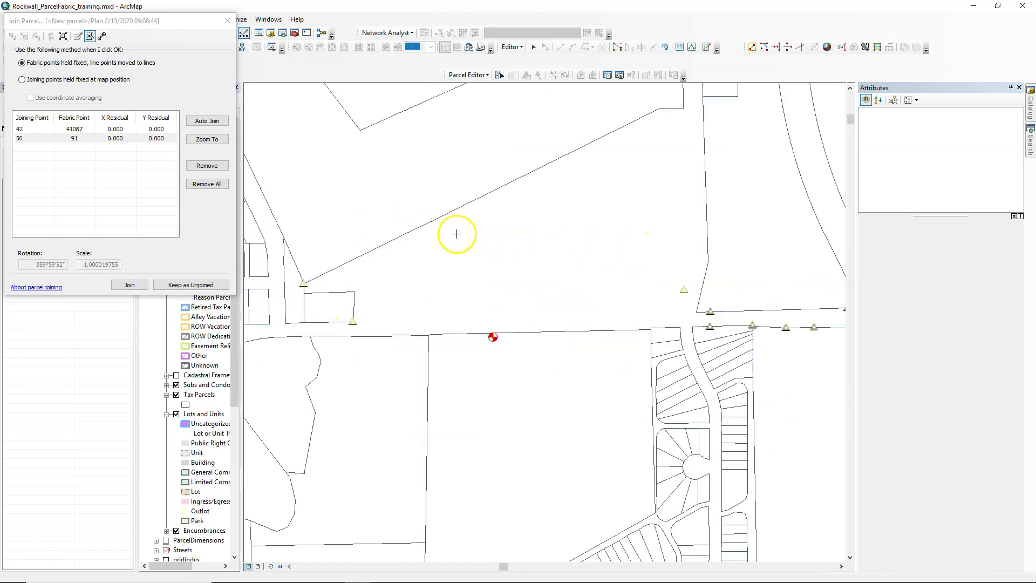
Link southwest point 82 to fabric point 41091 and northwest point 102 onto a fabric line
{"action": "left_click", "coordinate": [365, 328]}
{"action": "left_click", "coordinate": [599, 338]}
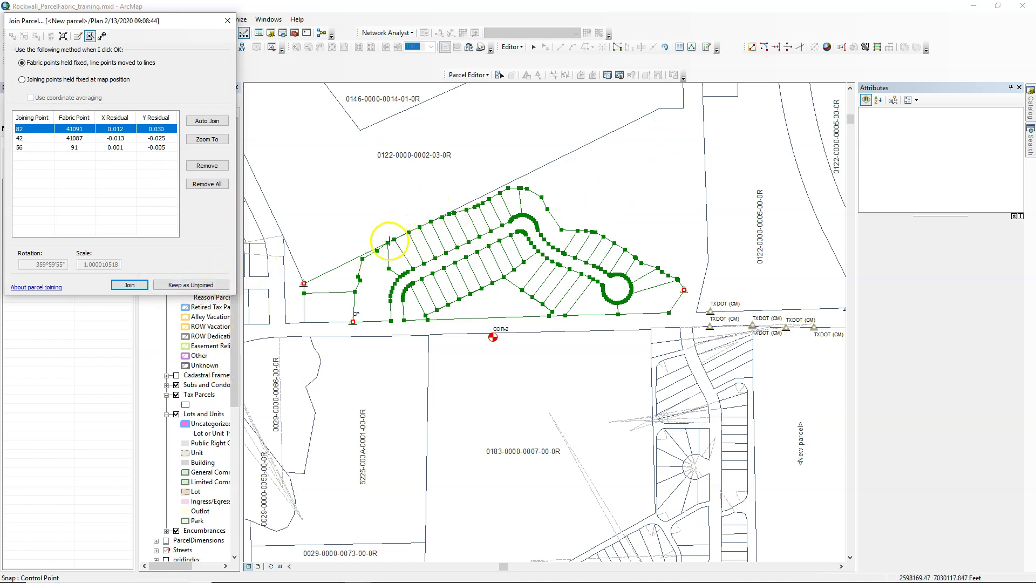
{"action": "scroll", "coordinate": [388, 240], "scroll_direction": "up", "scroll_amount": 3}
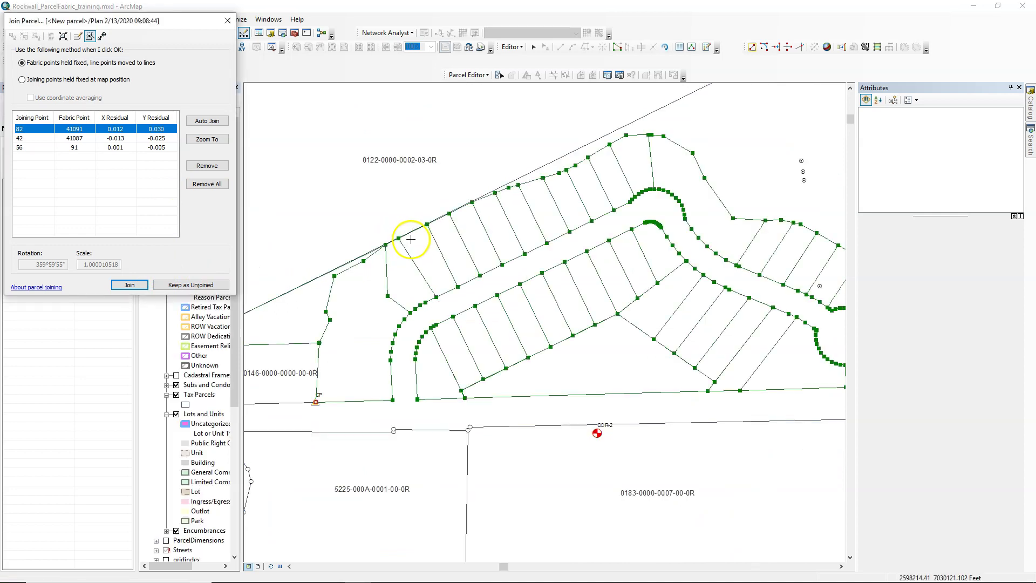
{"action": "left_click", "coordinate": [397, 238]}
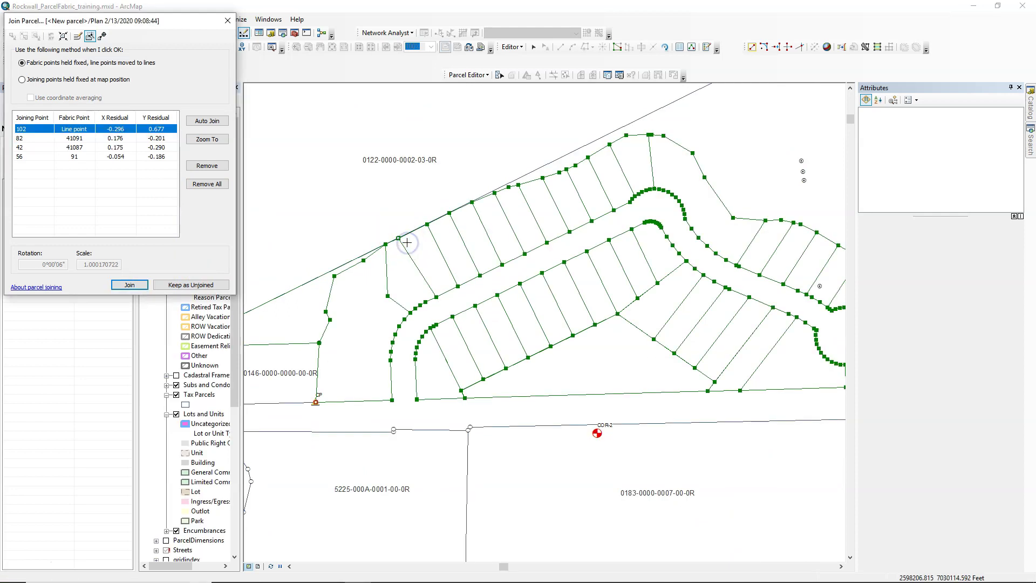
Trace the northern boundary to add join links, then join with fabric points held fixed
{"action": "left_click", "coordinate": [77, 36]}
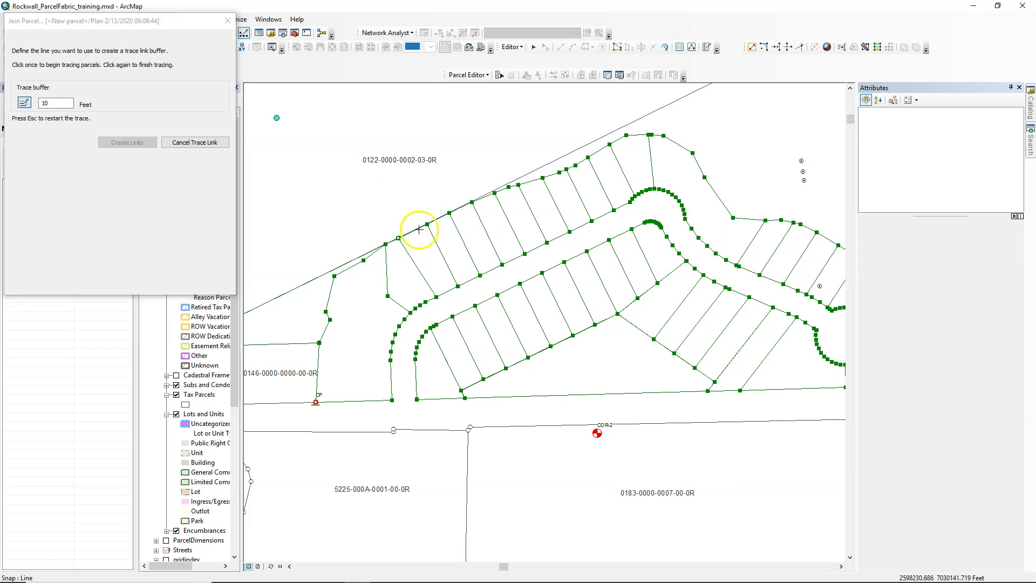
{"action": "left_click", "coordinate": [472, 203]}
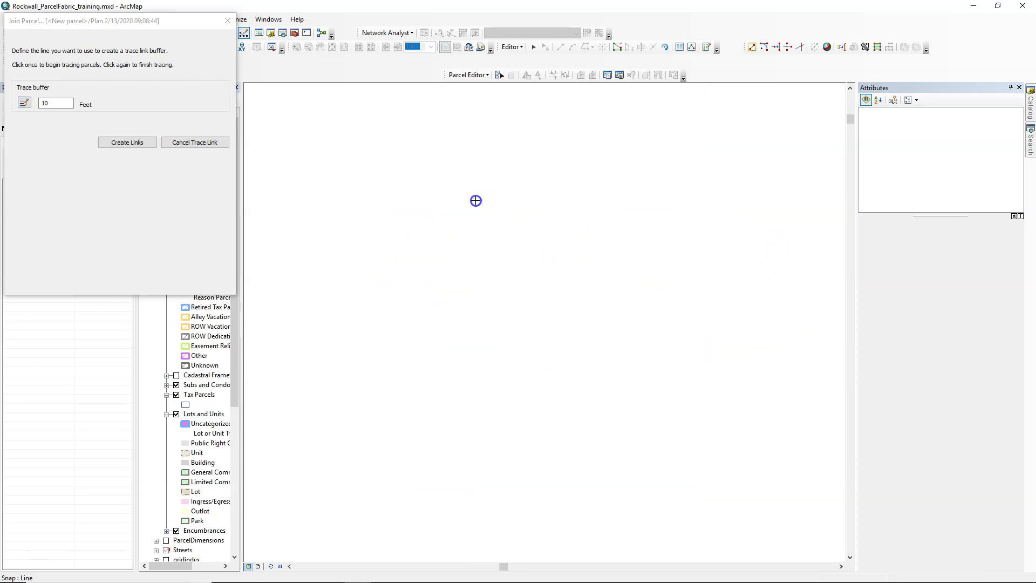
{"action": "left_click", "coordinate": [127, 142]}
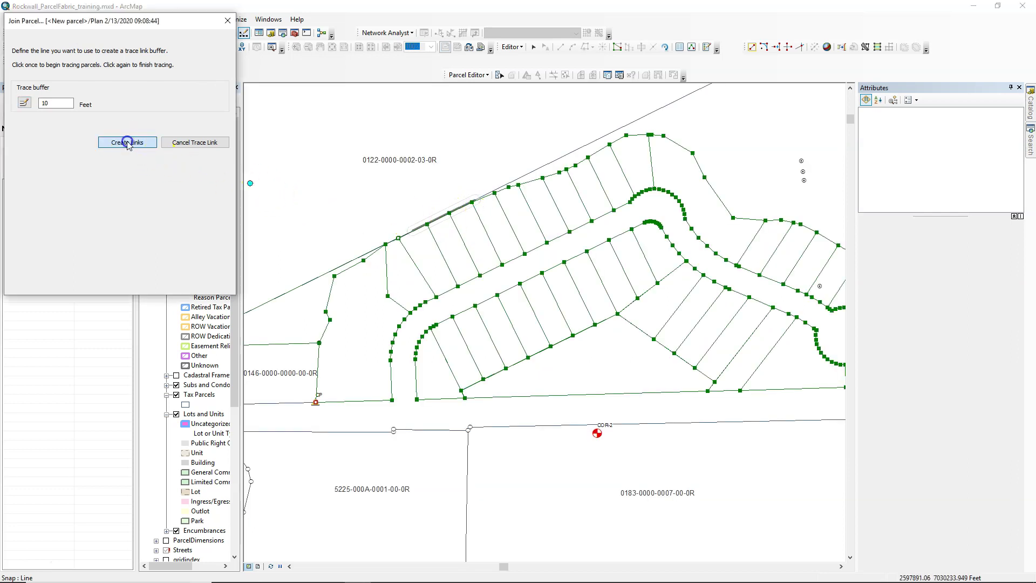
{"action": "scroll", "coordinate": [538, 216], "scroll_direction": "up", "scroll_amount": 2}
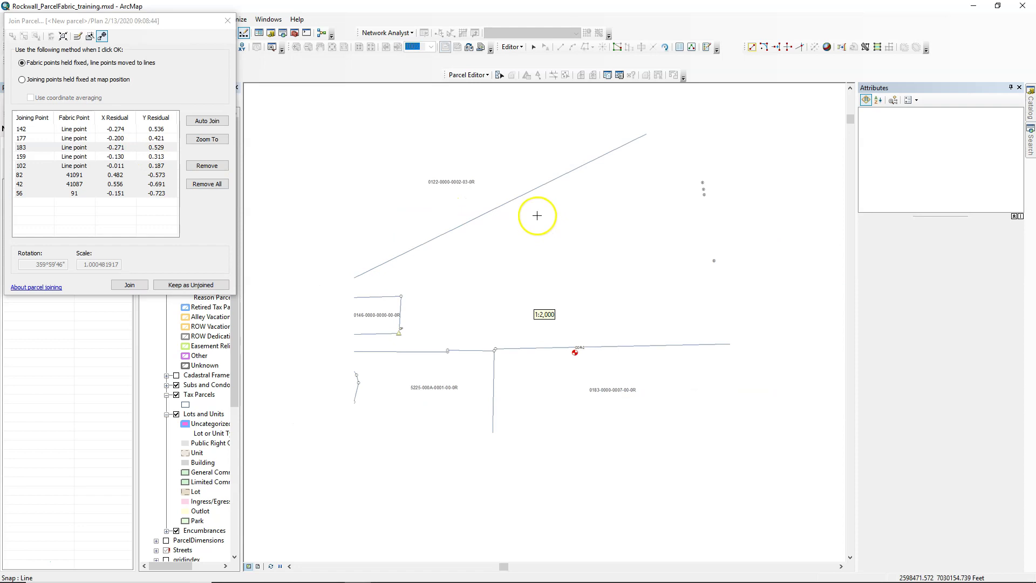
{"action": "left_click", "coordinate": [130, 285]}
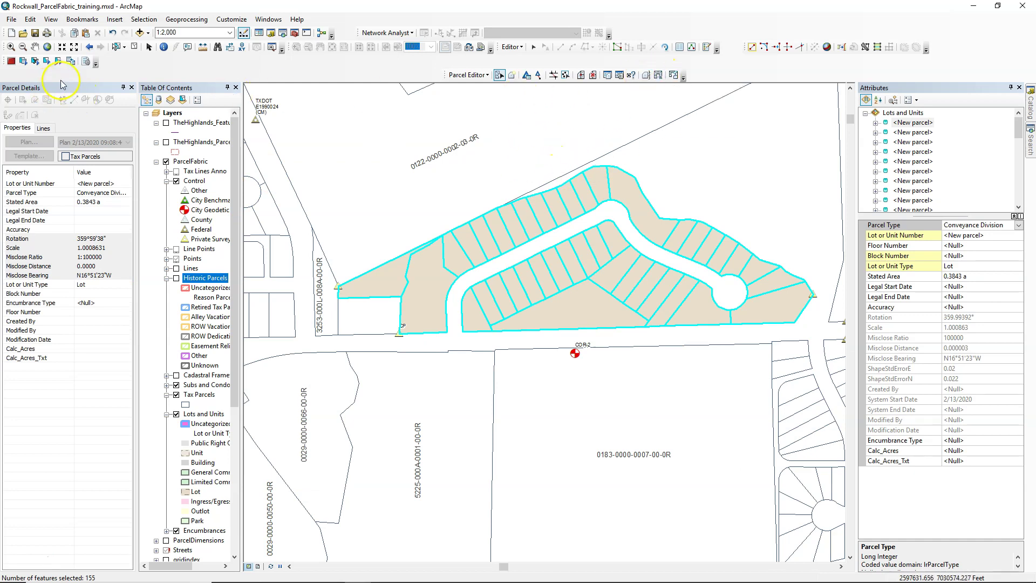
Box-select the 40 subdivision lots on the map and drop the surrounding tax parcels from the selection
{"action": "left_click", "coordinate": [134, 46]}
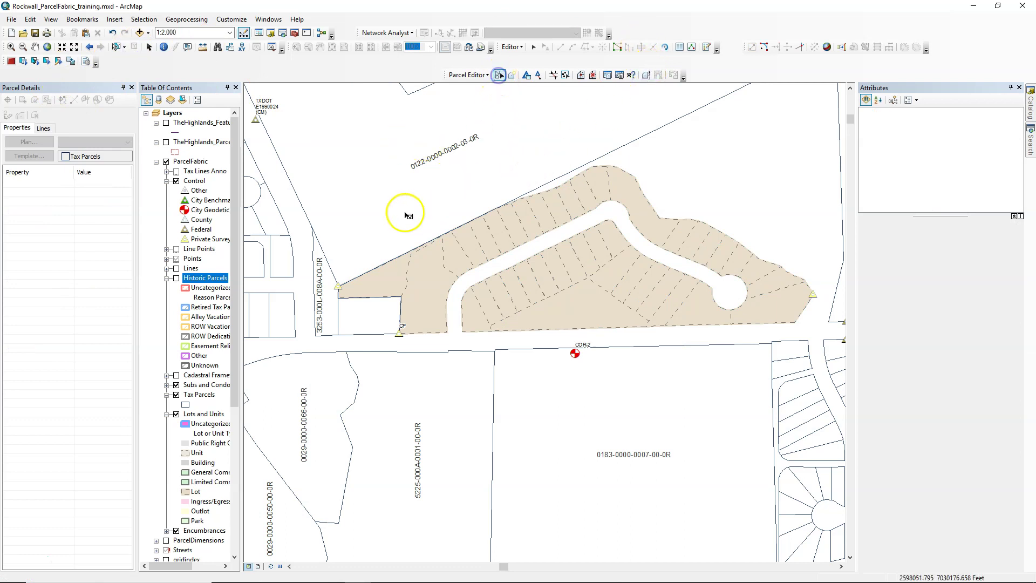
{"action": "left_click_drag", "start_coordinate": [371, 185], "coordinate": [809, 323]}
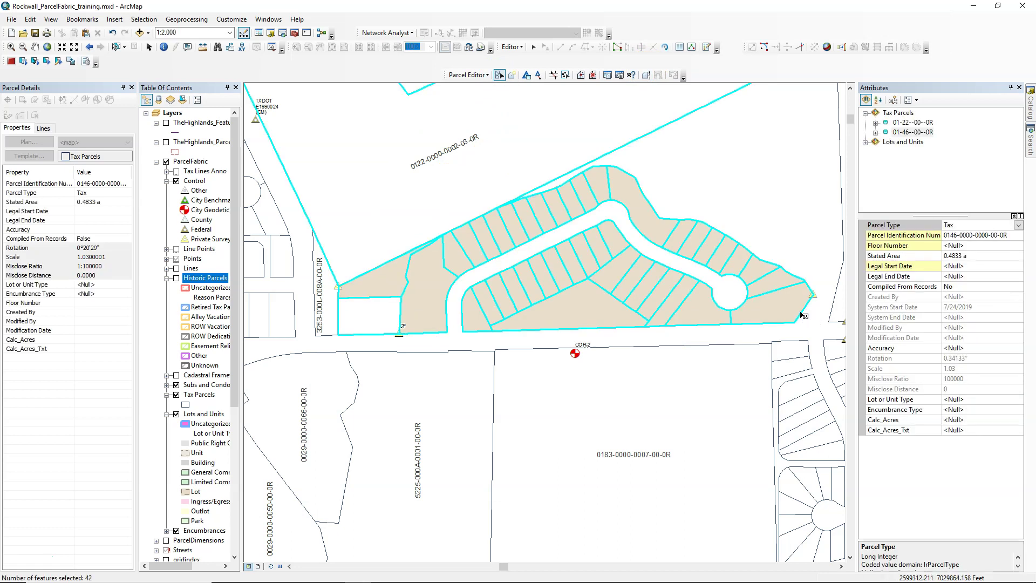
{"action": "right_click", "coordinate": [896, 113]}
{"action": "left_click", "coordinate": [917, 160]}
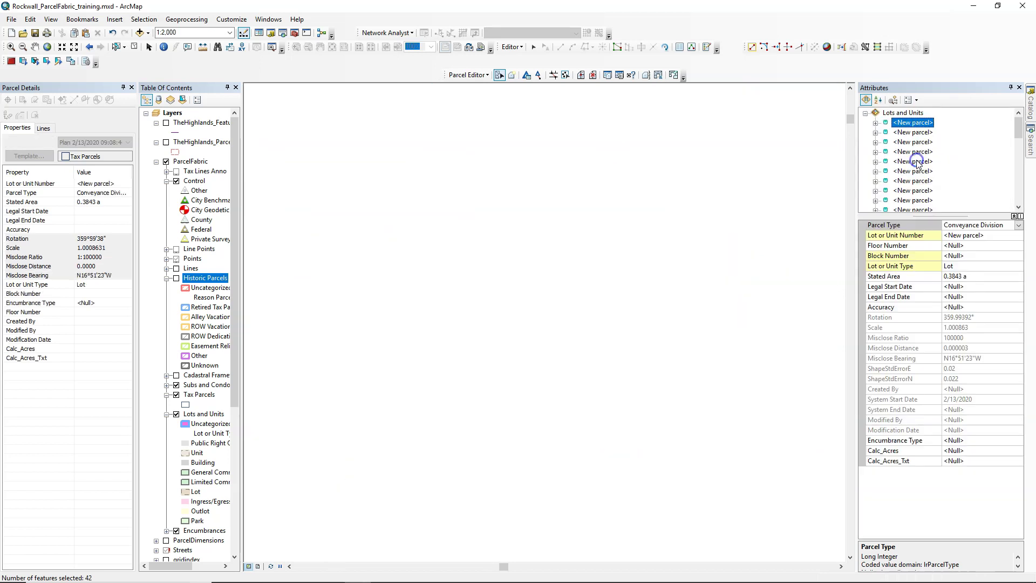
{"action": "left_click", "coordinate": [646, 76]}
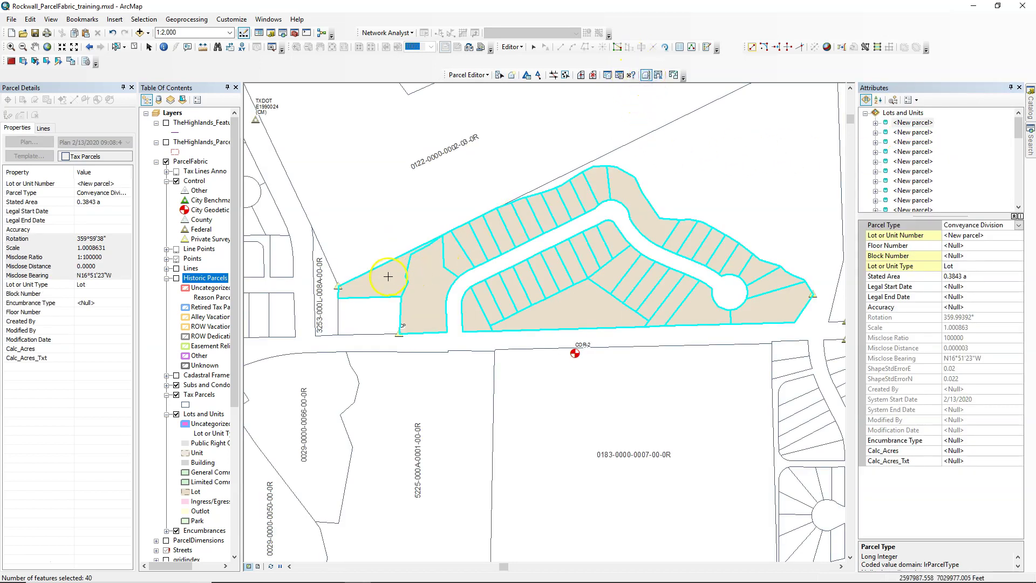
Sketch a numbering path from the western lots, around the cul-de-sac and back along the inner row
{"action": "left_click", "coordinate": [433, 279]}
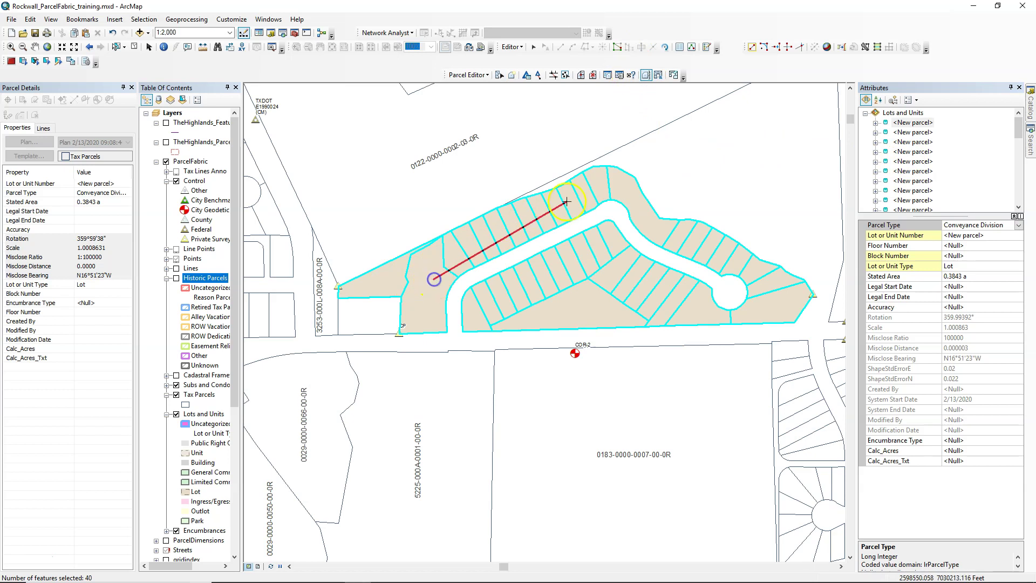
{"action": "left_click", "coordinate": [602, 186]}
{"action": "left_click", "coordinate": [704, 244]}
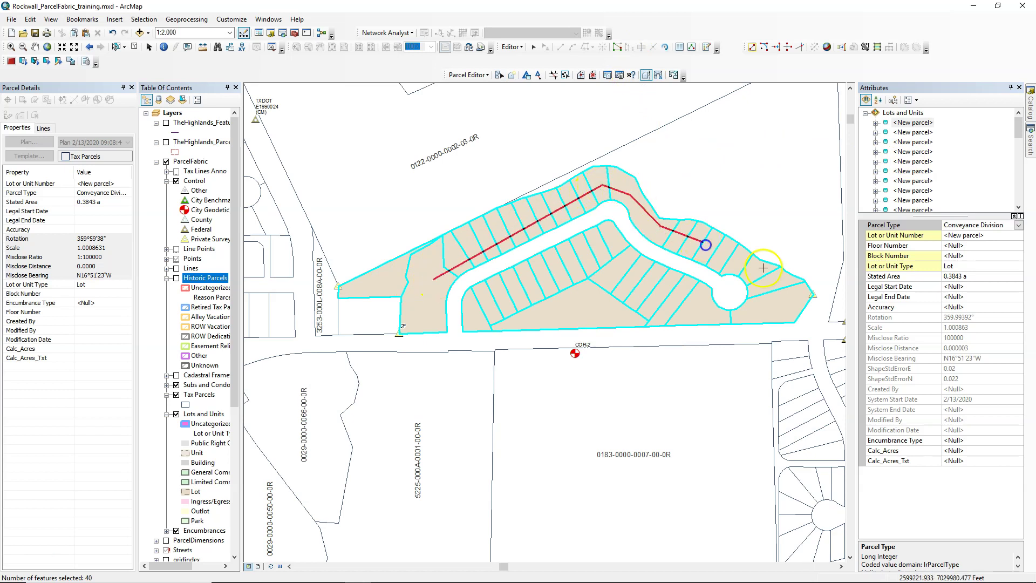
{"action": "left_click", "coordinate": [778, 304]}
{"action": "left_click", "coordinate": [740, 314]}
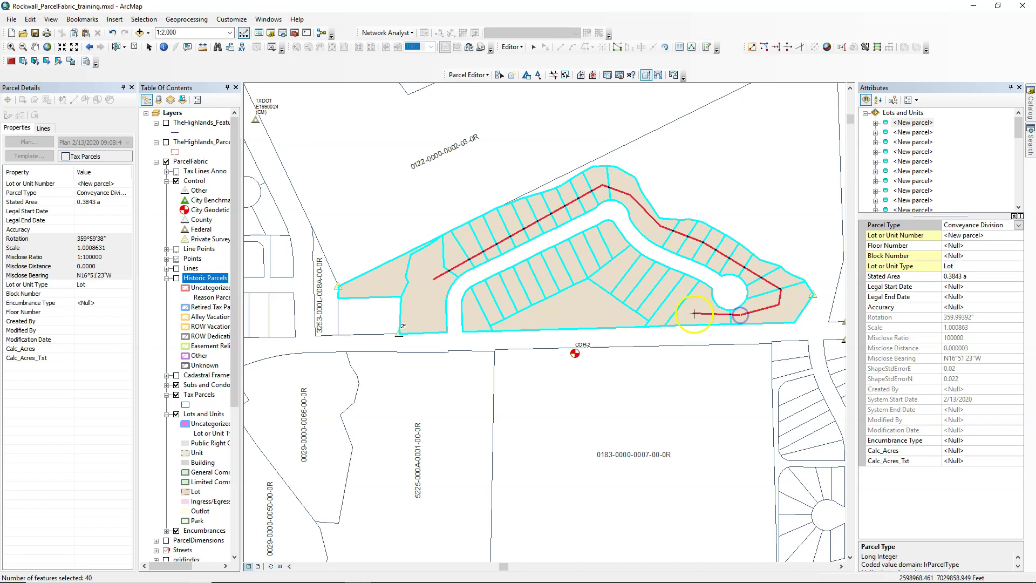
{"action": "double_click", "coordinate": [693, 313]}
{"action": "left_click", "coordinate": [608, 245]}
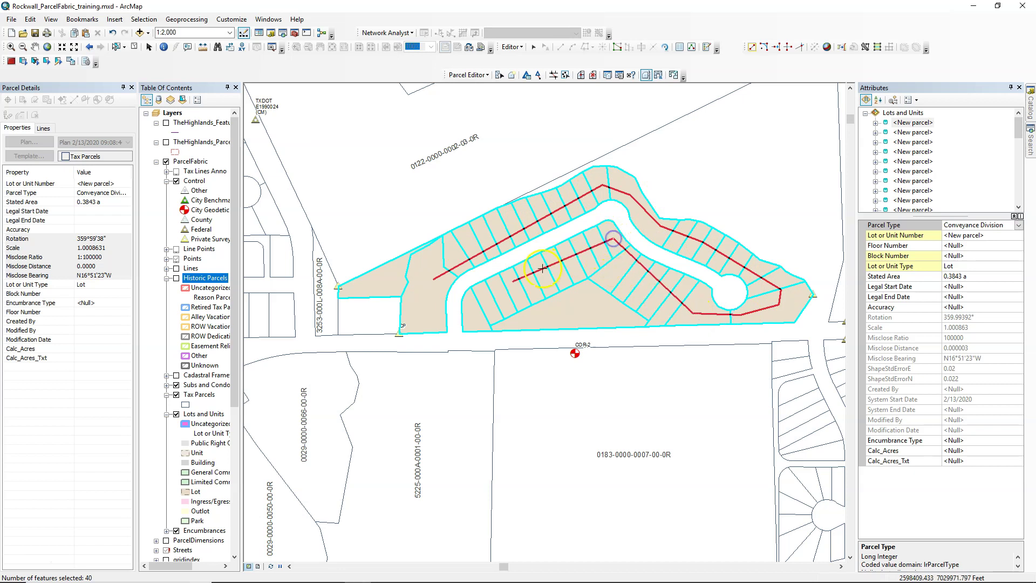
{"action": "double_click", "coordinate": [471, 306]}
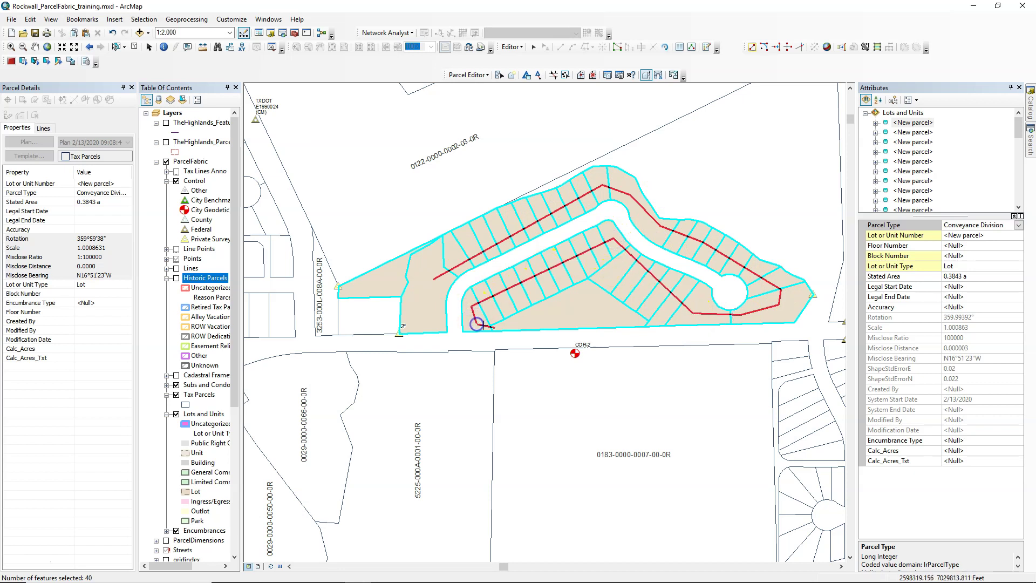
{"action": "left_click", "coordinate": [477, 323]}
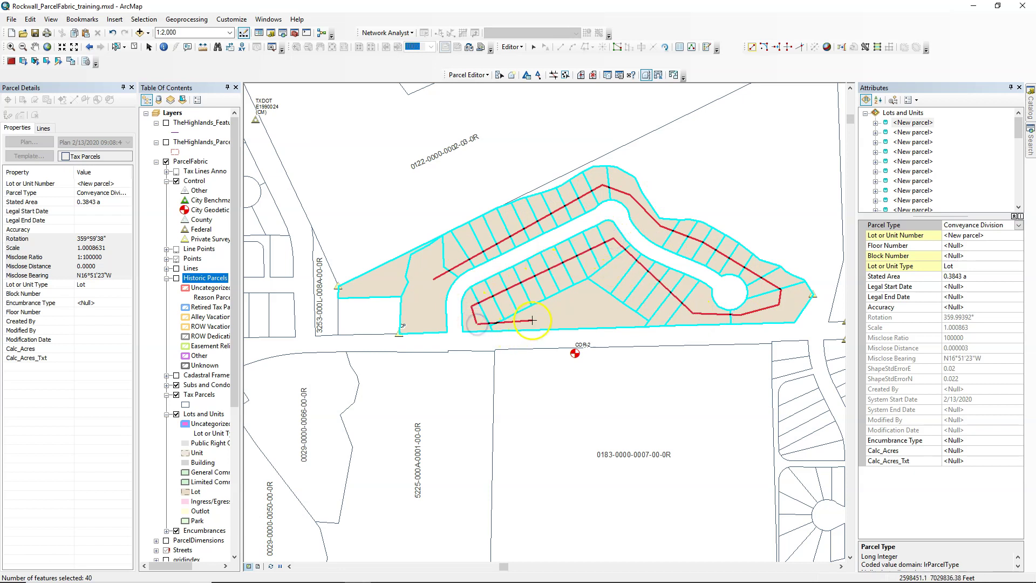
{"action": "left_click", "coordinate": [492, 326]}
{"action": "double_click", "coordinate": [505, 326]}
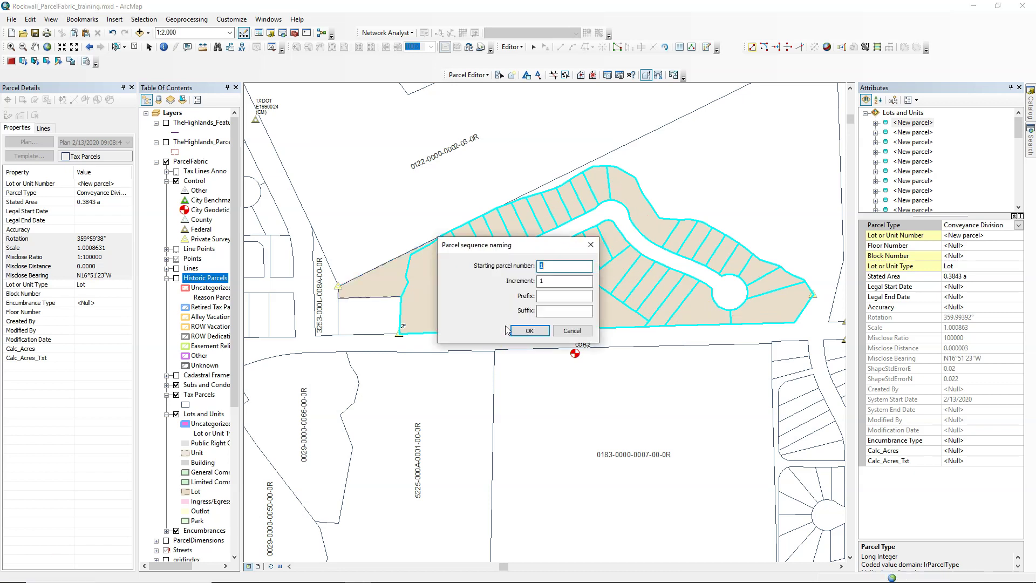
Name the lots sequentially from 1 with increment 1 and prefix 'Lot ', then clear the selection
{"action": "left_click", "coordinate": [554, 278]}
{"action": "left_click", "coordinate": [547, 297]}
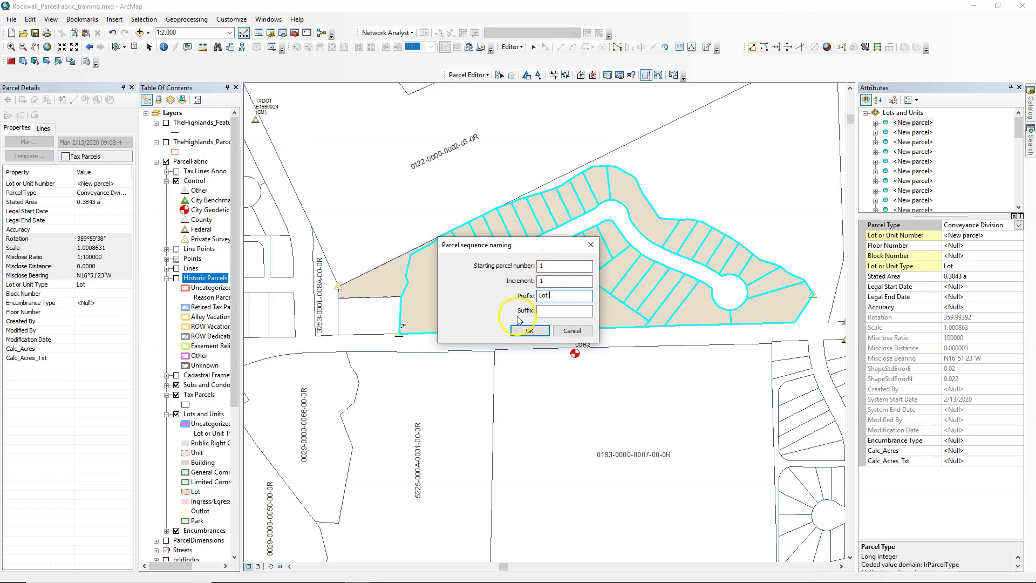
{"action": "left_click", "coordinate": [528, 330]}
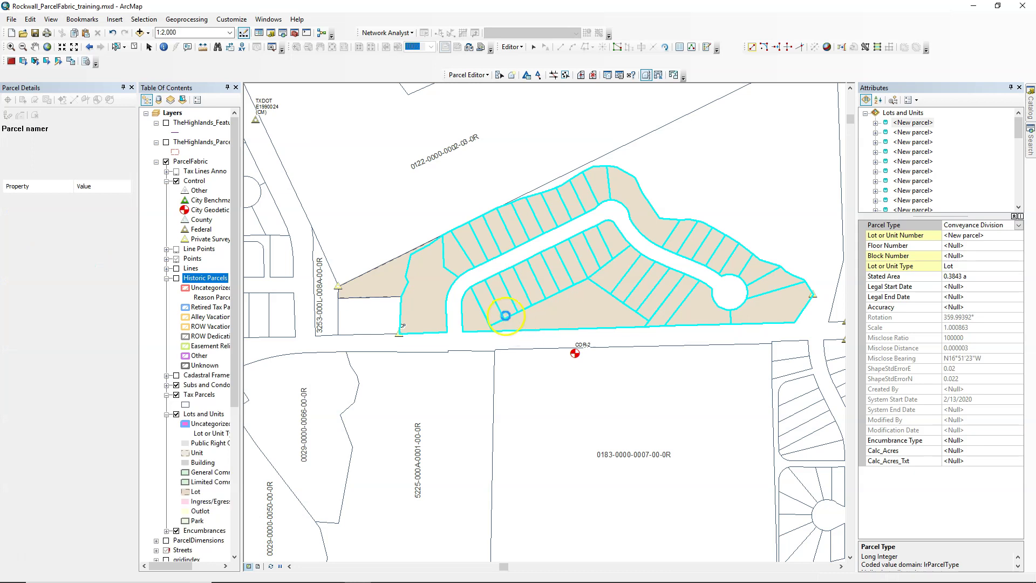
{"action": "left_click", "coordinate": [484, 293]}
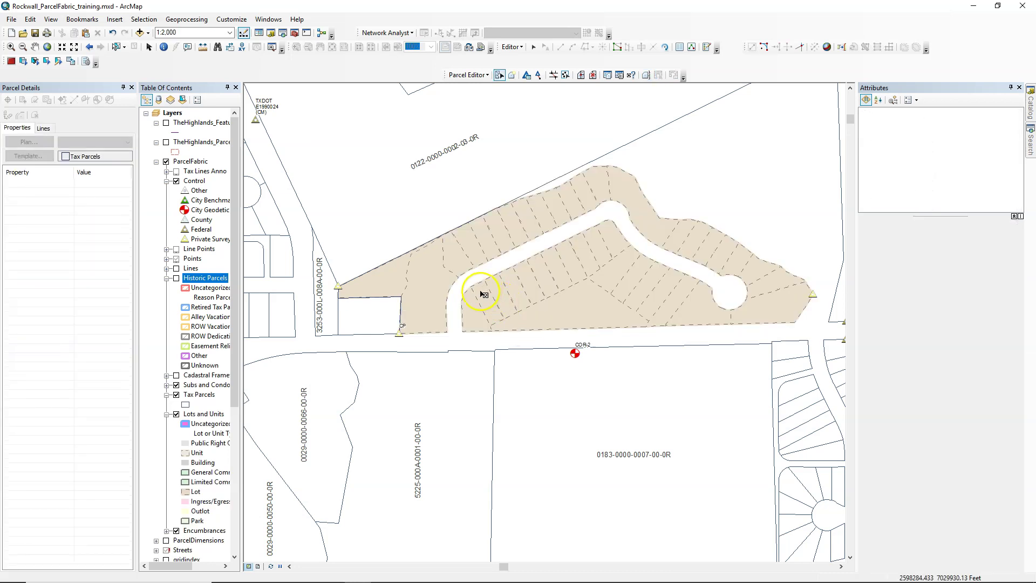
{"action": "left_click", "coordinate": [454, 291]}
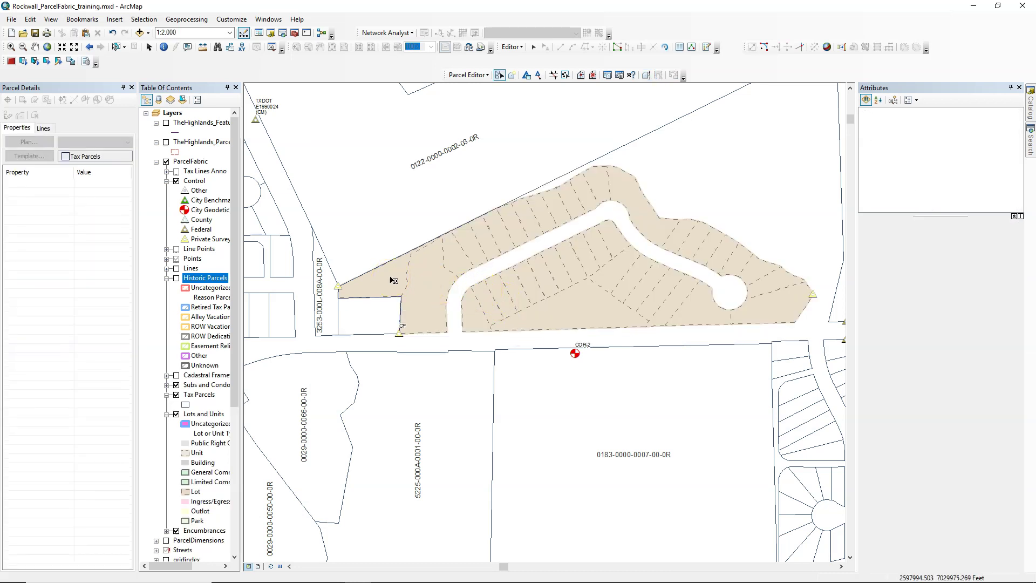
{"action": "left_click", "coordinate": [446, 173]}
{"action": "left_click", "coordinate": [499, 74]}
Set the large western lot's Lot or Unit Number to 'Lot 40'
{"action": "left_click", "coordinate": [386, 284]}
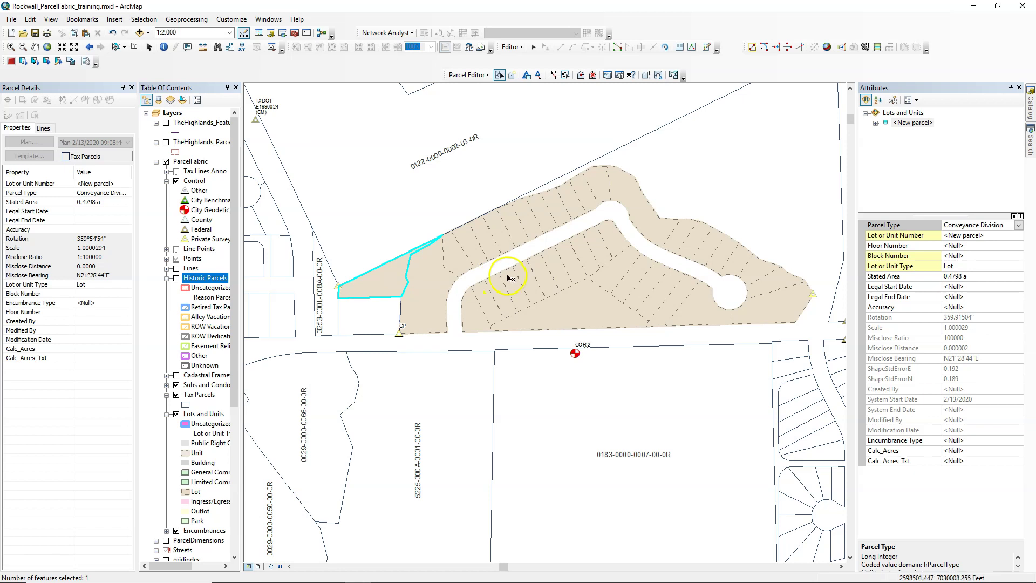
{"action": "left_click", "coordinate": [964, 237]}
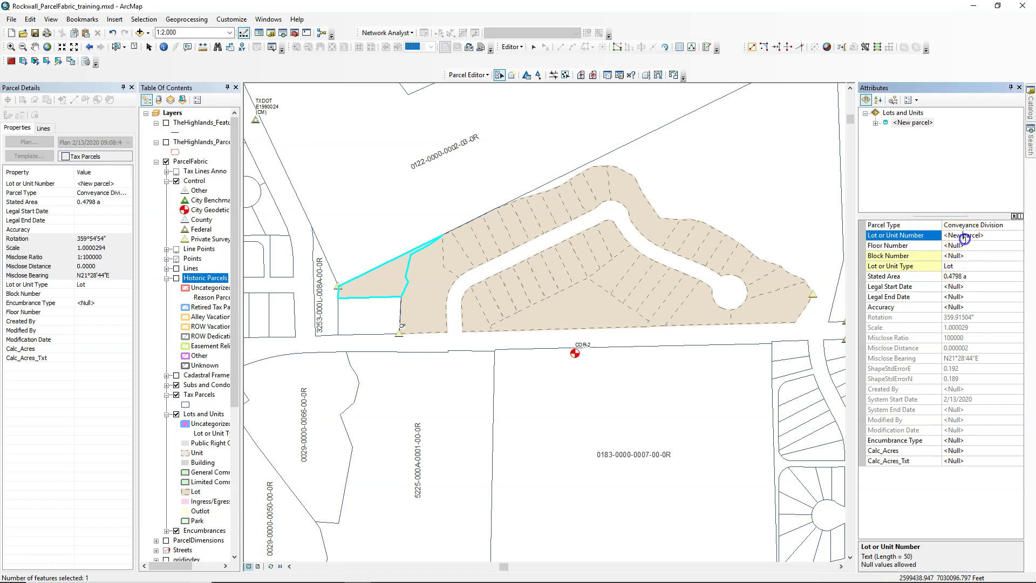
{"action": "left_click", "coordinate": [934, 234]}
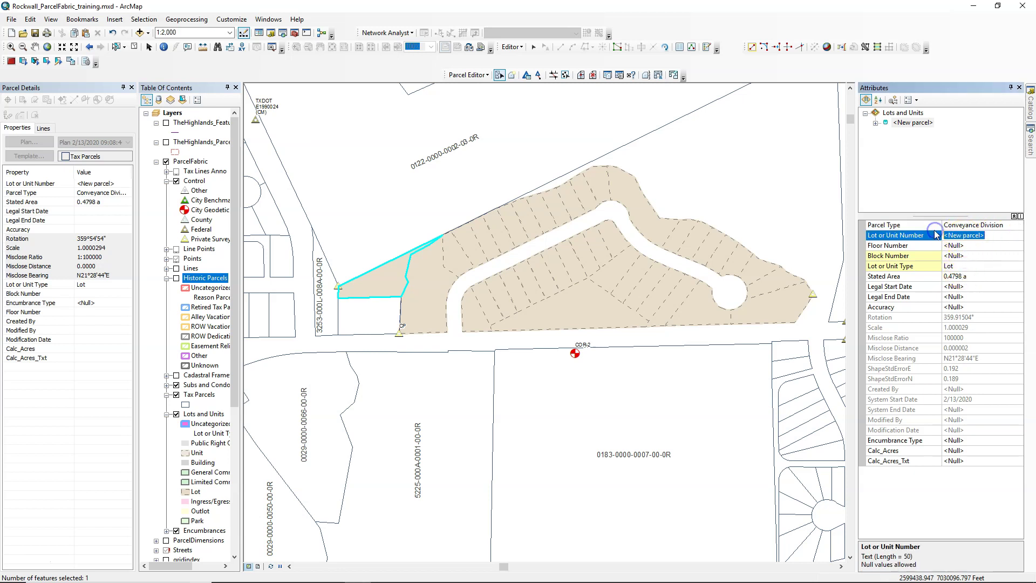
{"action": "type", "text": "Lot 40"}
{"action": "key", "text": "Return"}
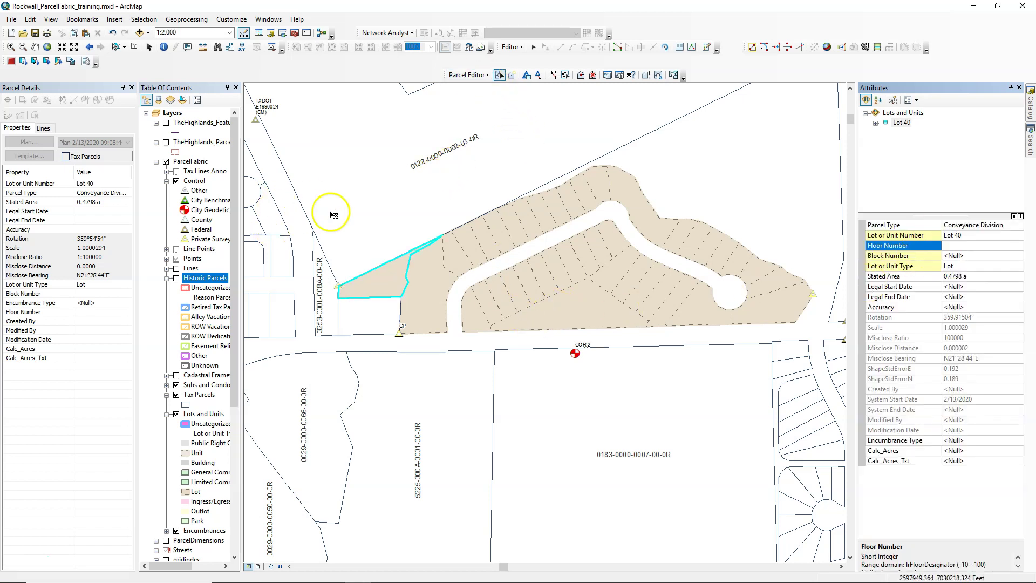
Save the parcel fabric edits from the Parcel Editor menu and clear the selection
{"action": "left_click", "coordinate": [485, 75]}
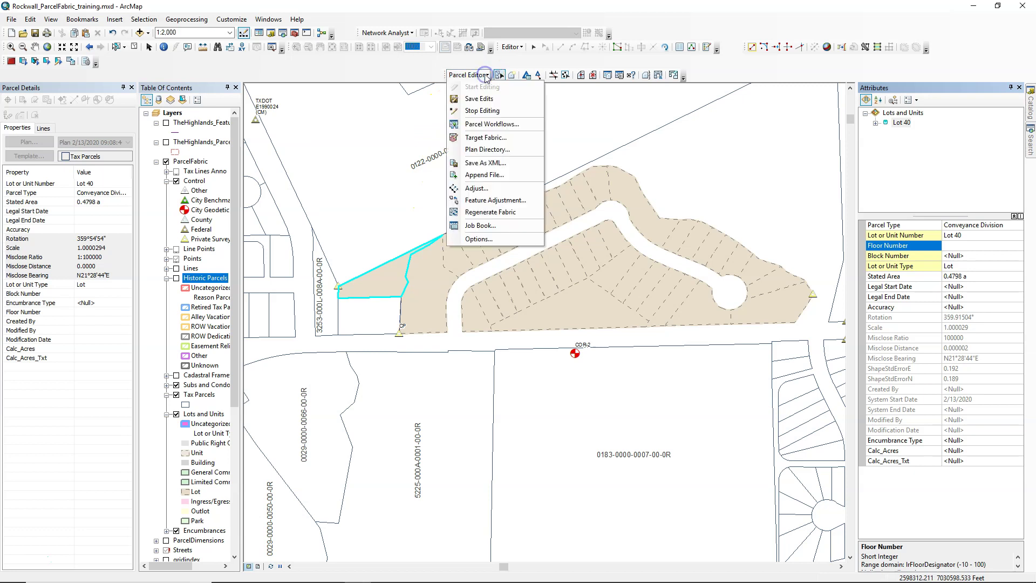
{"action": "left_click", "coordinate": [486, 78]}
{"action": "left_click", "coordinate": [485, 75]}
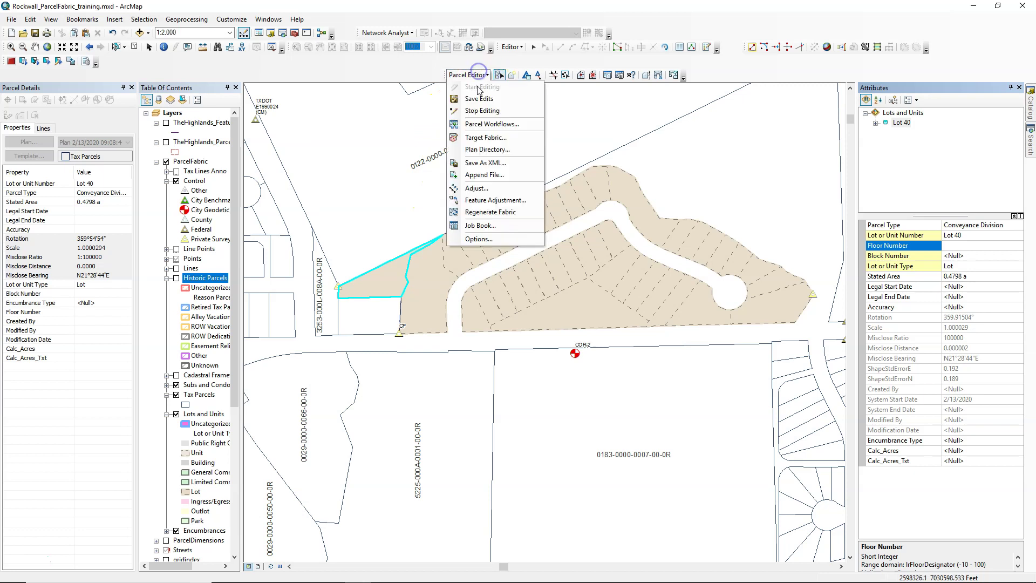
{"action": "left_click", "coordinate": [476, 99]}
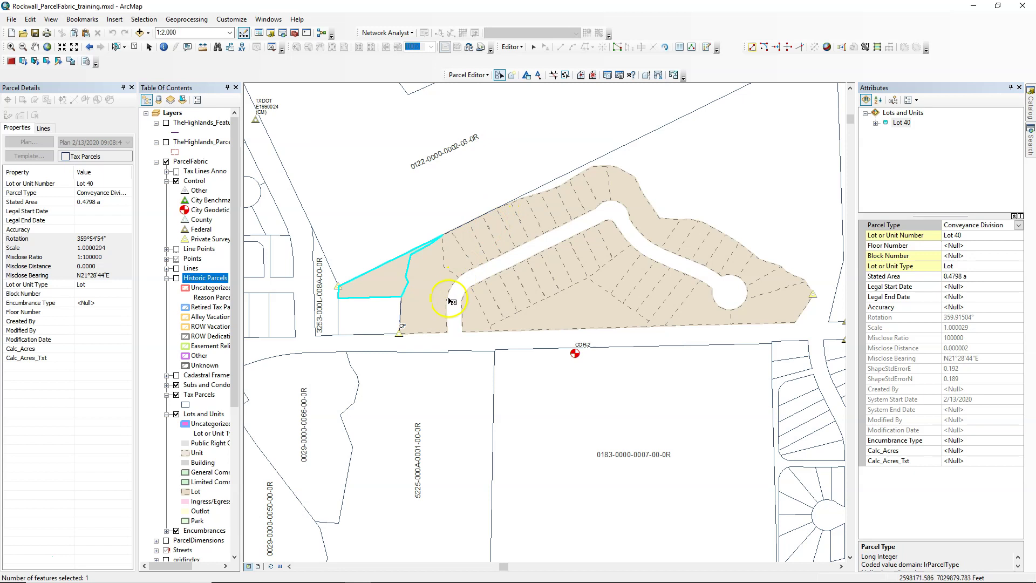
{"action": "left_click", "coordinate": [135, 47]}
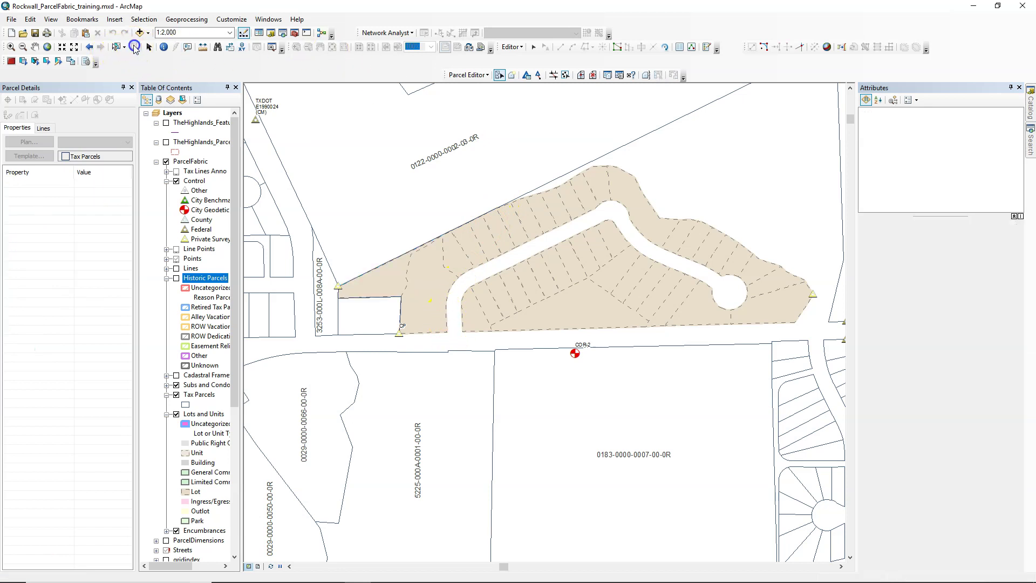